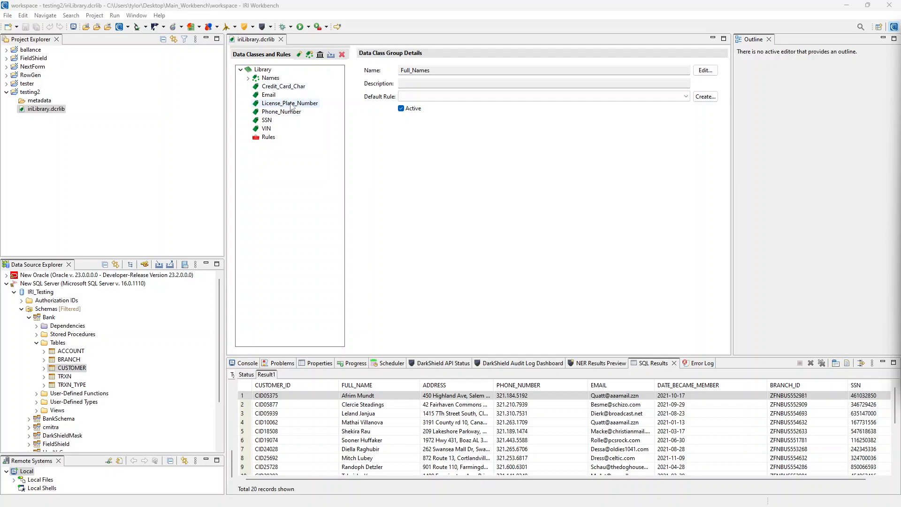
# - Review the Phone_Number data class, open the library's Rules, and start adding a new data rule
pyautogui.click(272, 113)
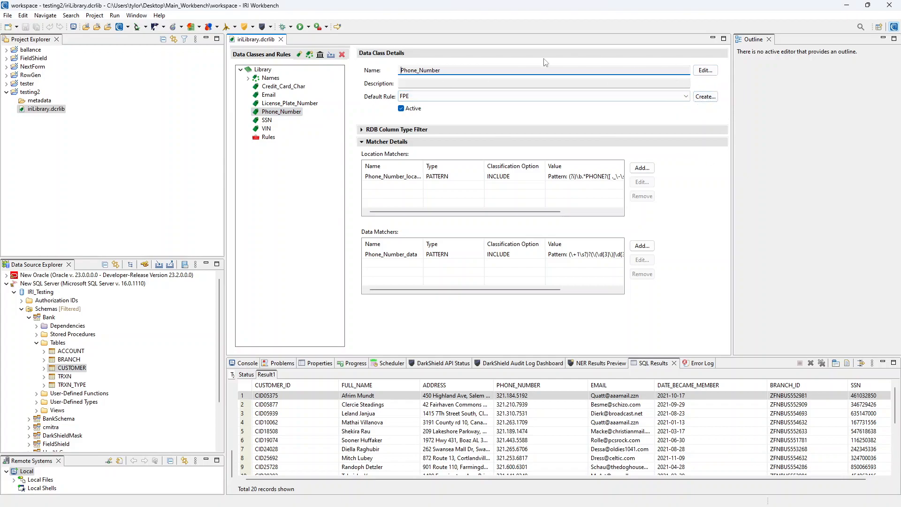
pyautogui.click(266, 137)
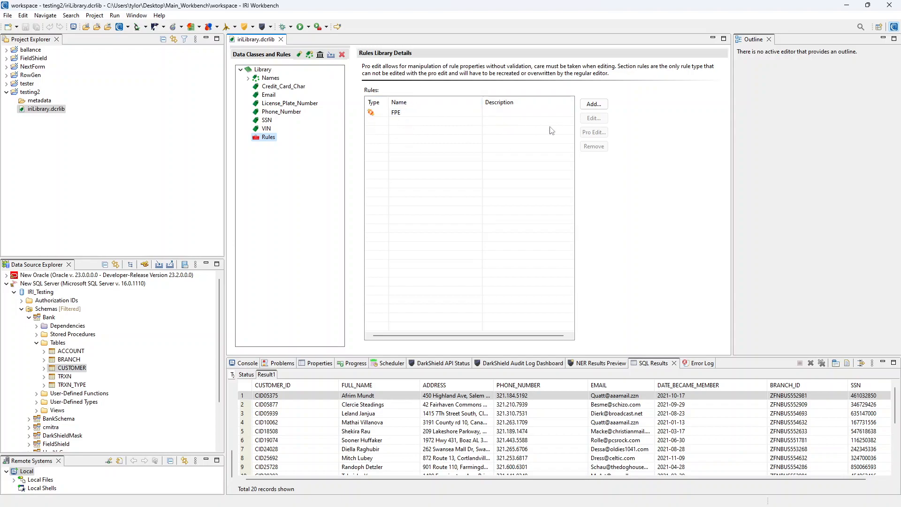
pyautogui.click(593, 105)
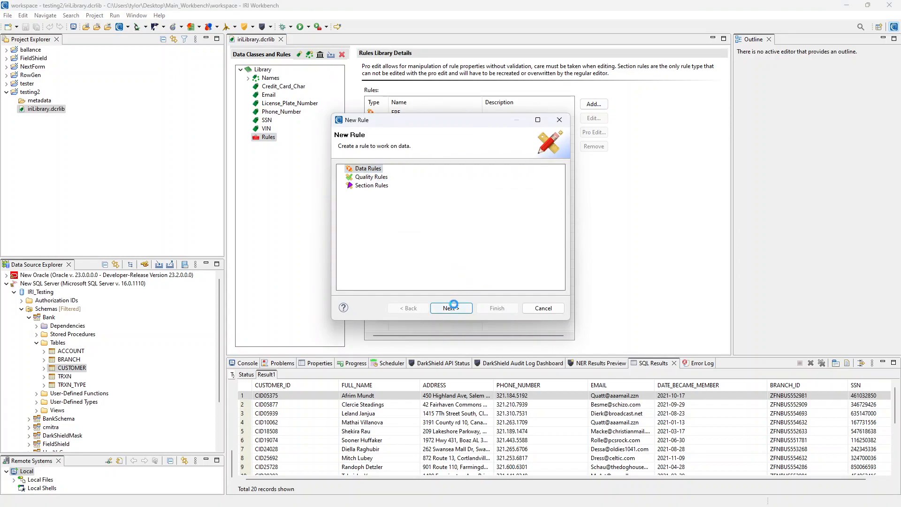
pyautogui.click(451, 308)
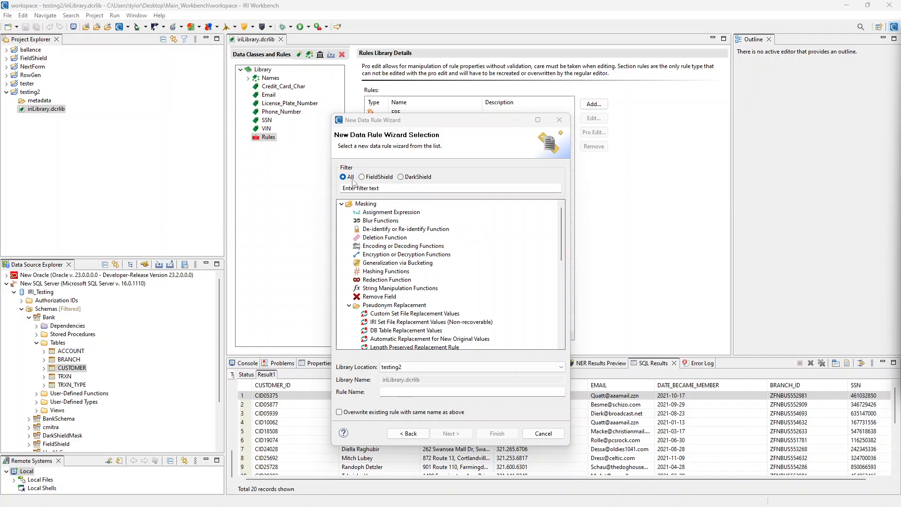
# - Examine the available data rule types using the text filter "for" and the FieldShield, DarkShield and All filters
pyautogui.click(389, 188)
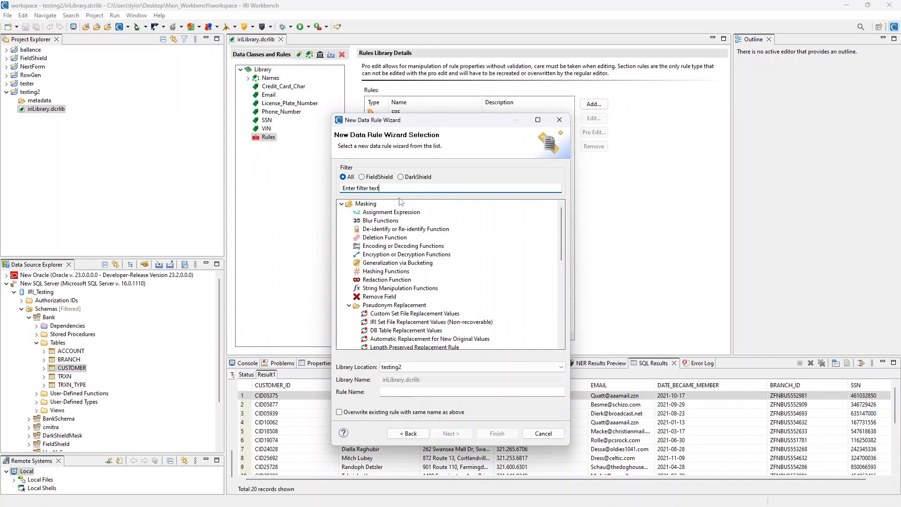
pyautogui.click(385, 188)
pyautogui.write('for')
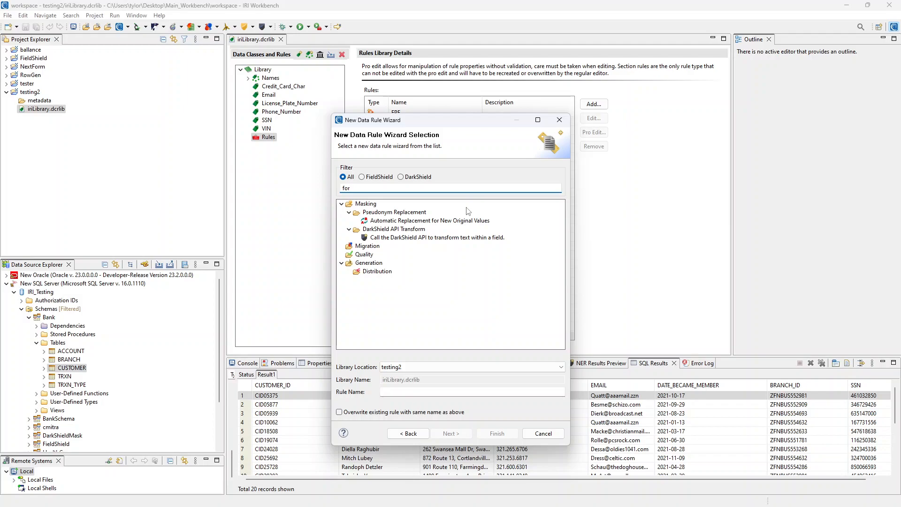
pyautogui.press('BackSpace')
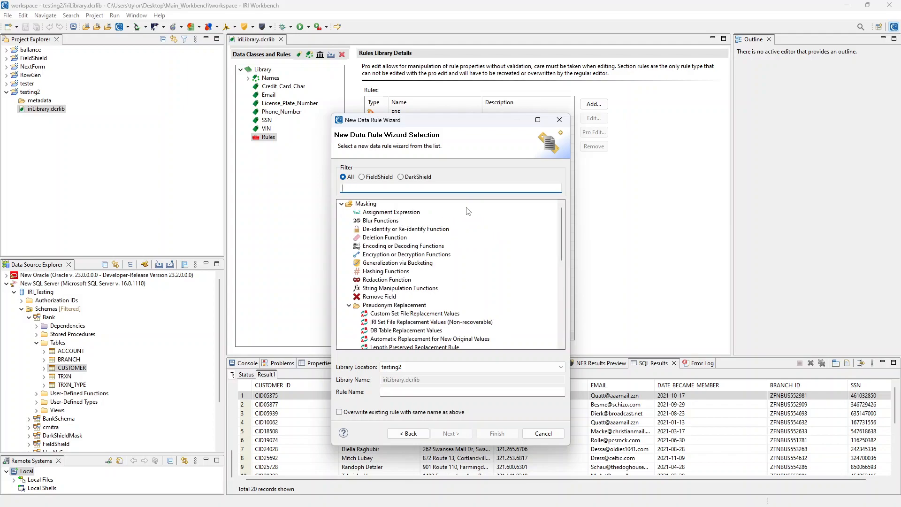
pyautogui.click(361, 177)
pyautogui.scroll(-8, 453, 240)
pyautogui.scroll(8, 437, 292)
pyautogui.click(401, 177)
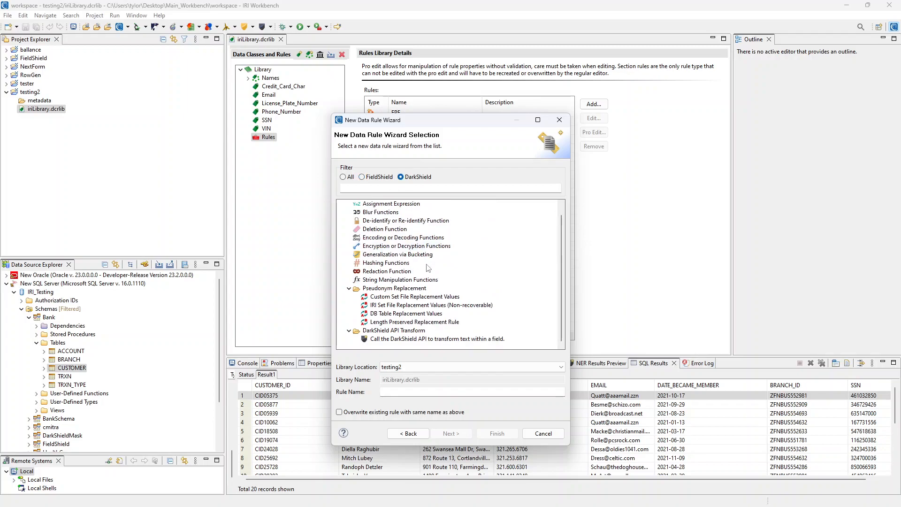
pyautogui.click(343, 178)
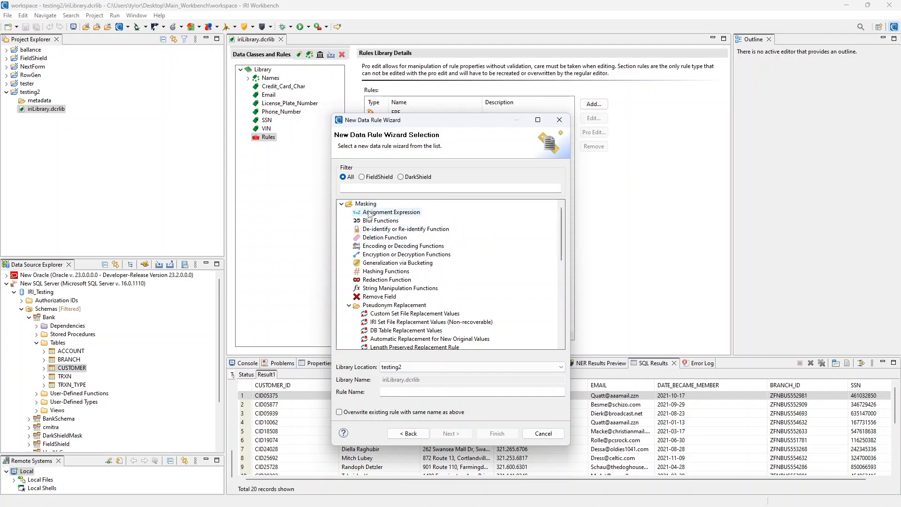
pyautogui.scroll(-4, 389, 203)
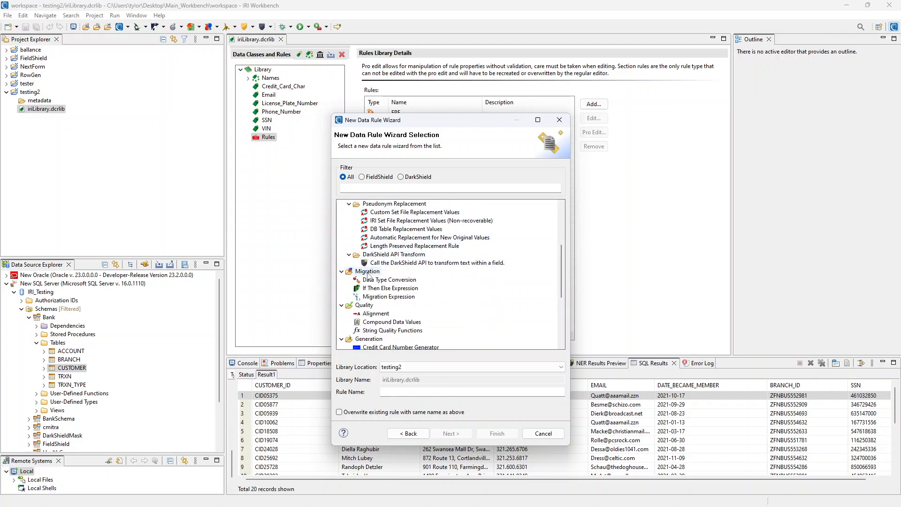
pyautogui.scroll(-1, 452, 300)
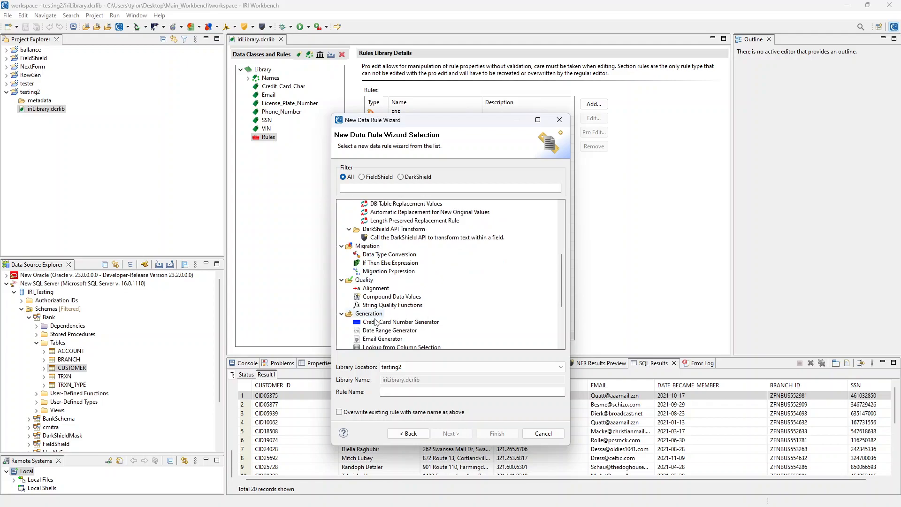
pyautogui.scroll(5, 404, 310)
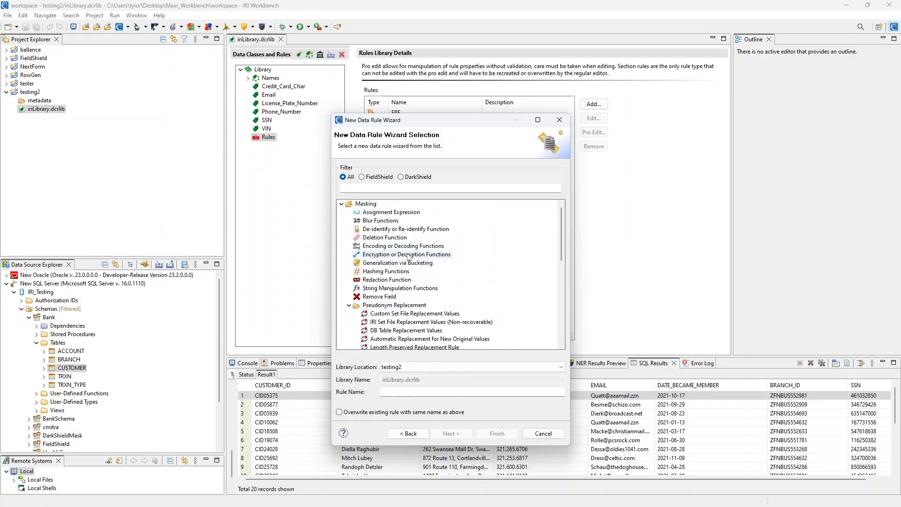
# - Choose Encryption or Decryption Functions as the rule type, name the rule fpe, and proceed to its function settings
pyautogui.click(392, 257)
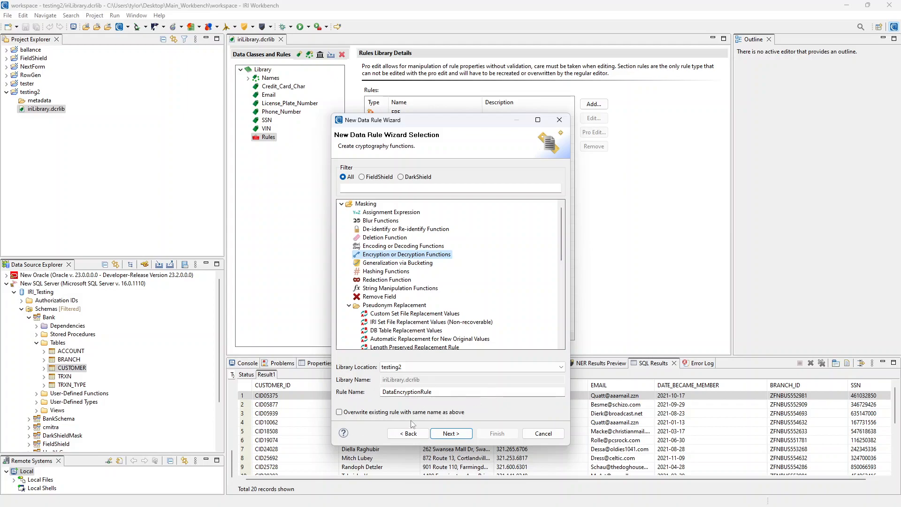
pyautogui.click(390, 266)
pyautogui.click(392, 271)
pyautogui.click(390, 263)
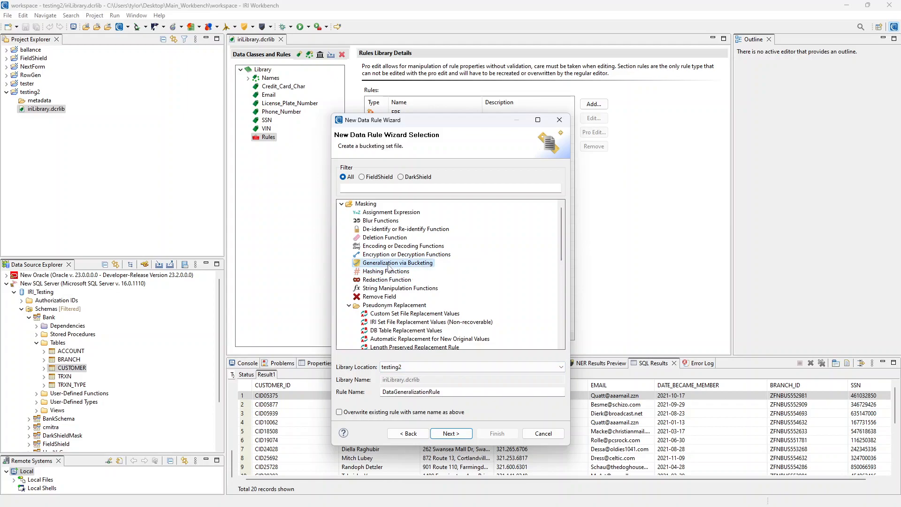
pyautogui.click(389, 256)
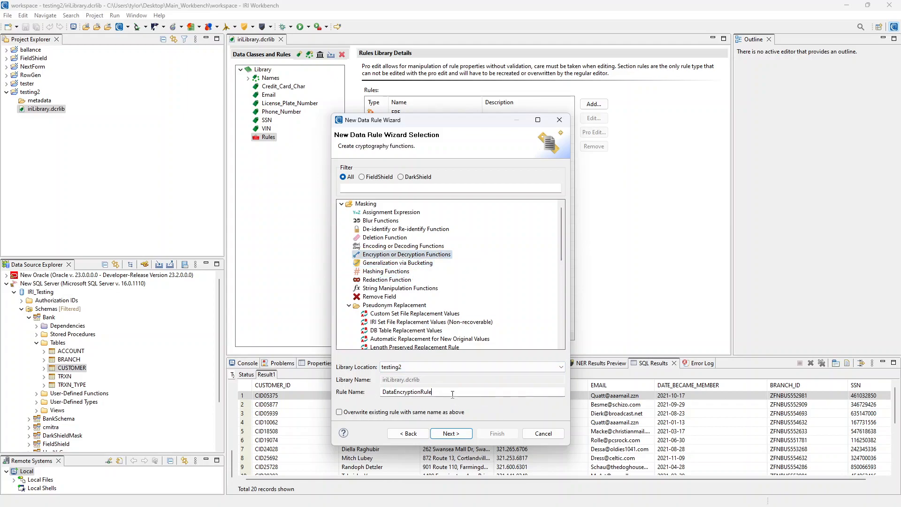
pyautogui.moveTo(451, 391); pyautogui.dragTo(354, 393)
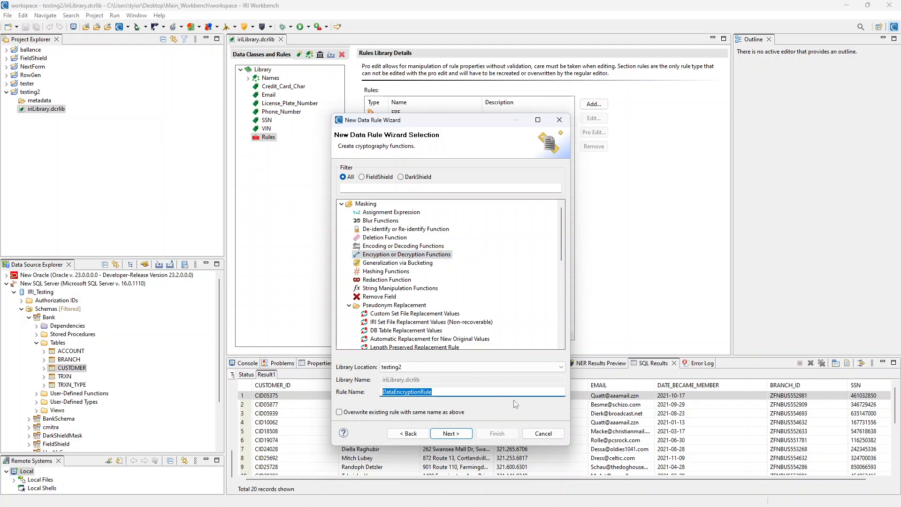
pyautogui.write('fpe')
pyautogui.click(450, 434)
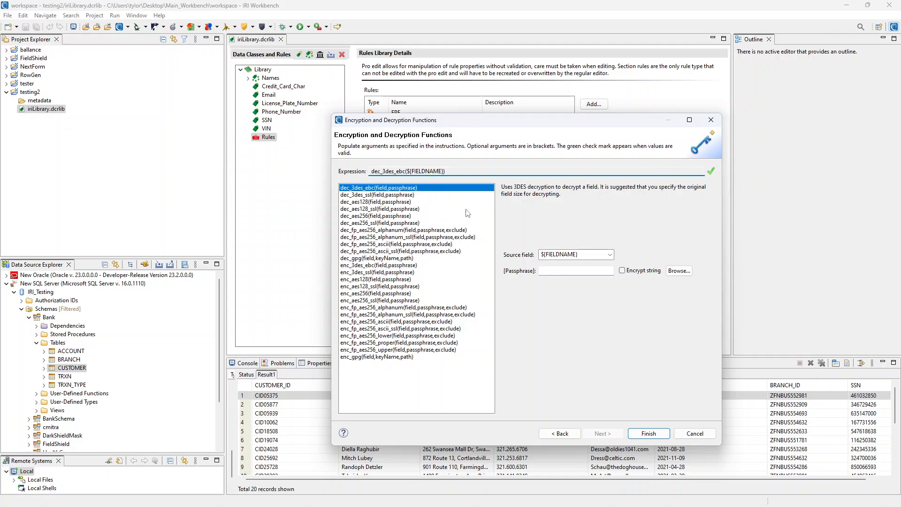
# - Select the enc_fp_aes256_alphanum function, enter the encryption passphrase without any excluded characters, and finish the rule
pyautogui.click(355, 309)
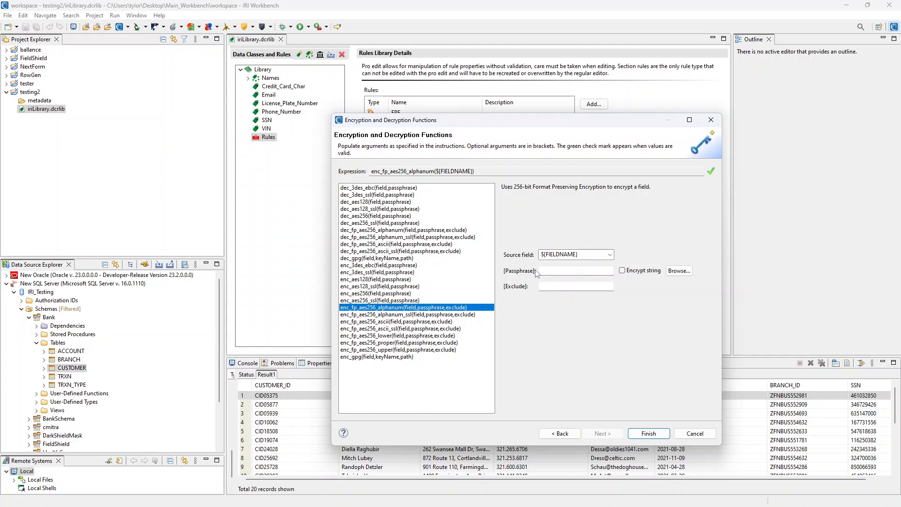
pyautogui.click(585, 273)
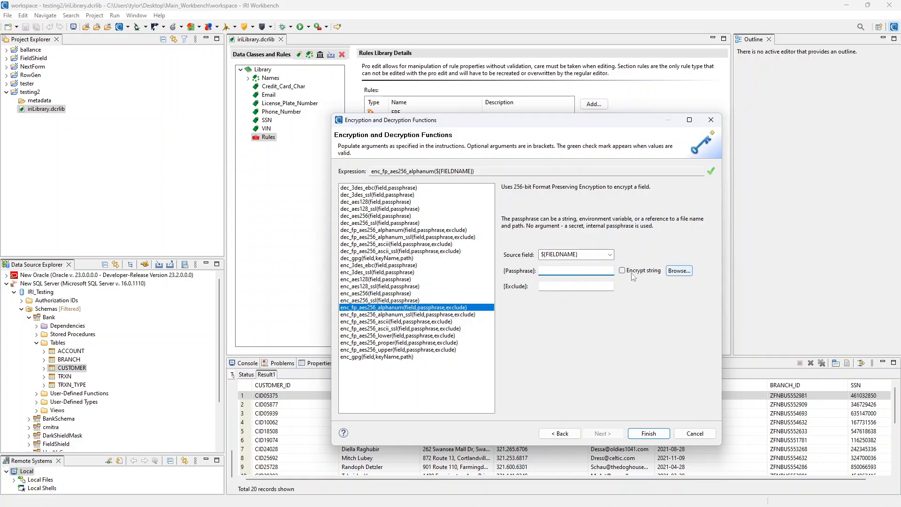
pyautogui.click(679, 271)
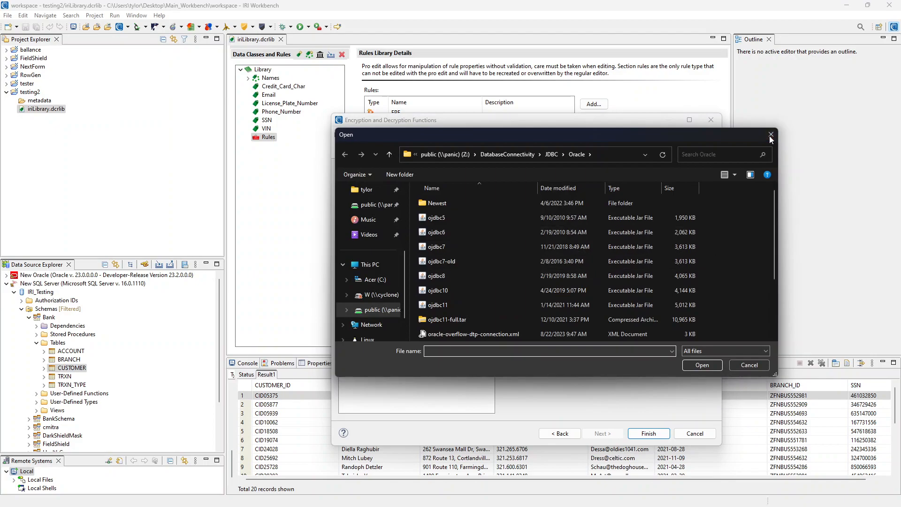
pyautogui.click(772, 135)
pyautogui.click(564, 270)
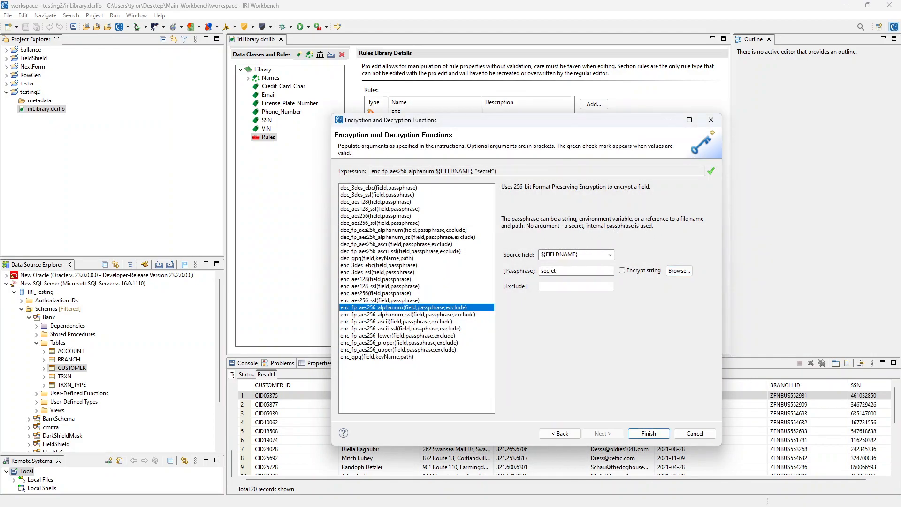
pyautogui.click(587, 286)
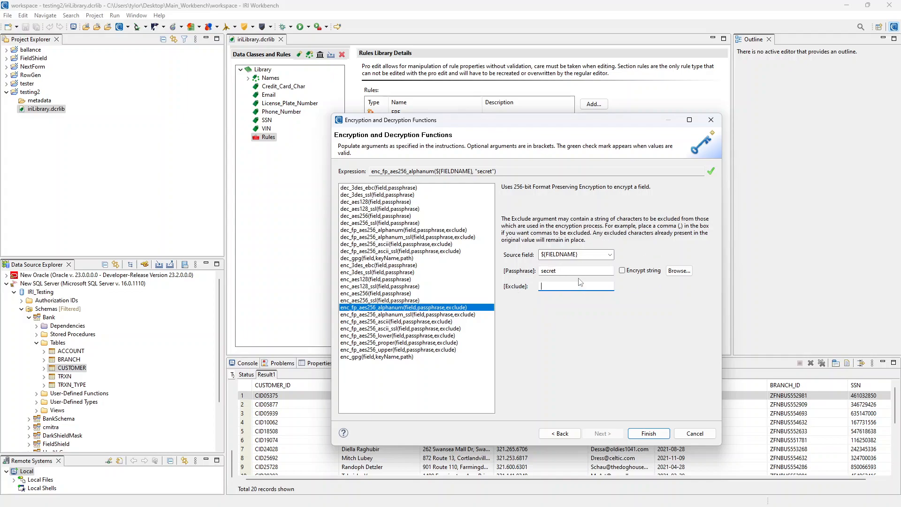
pyautogui.click(559, 270)
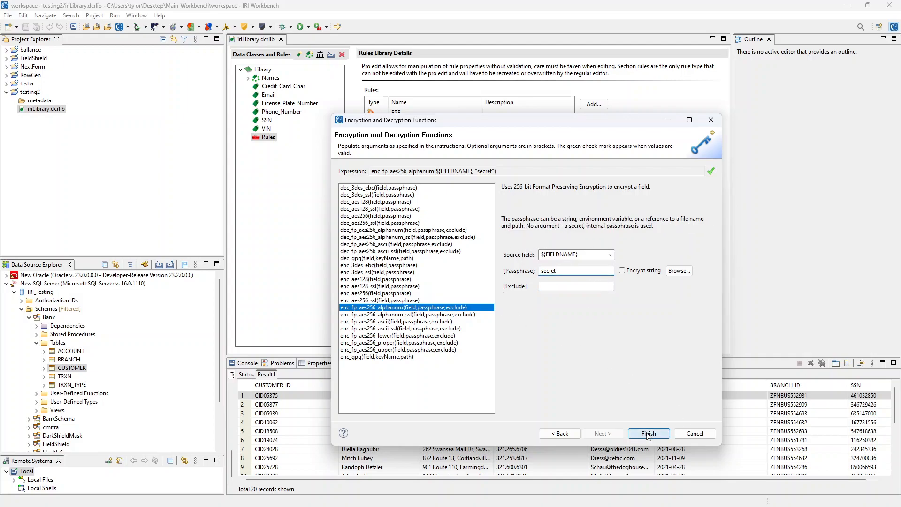
pyautogui.press('Return')
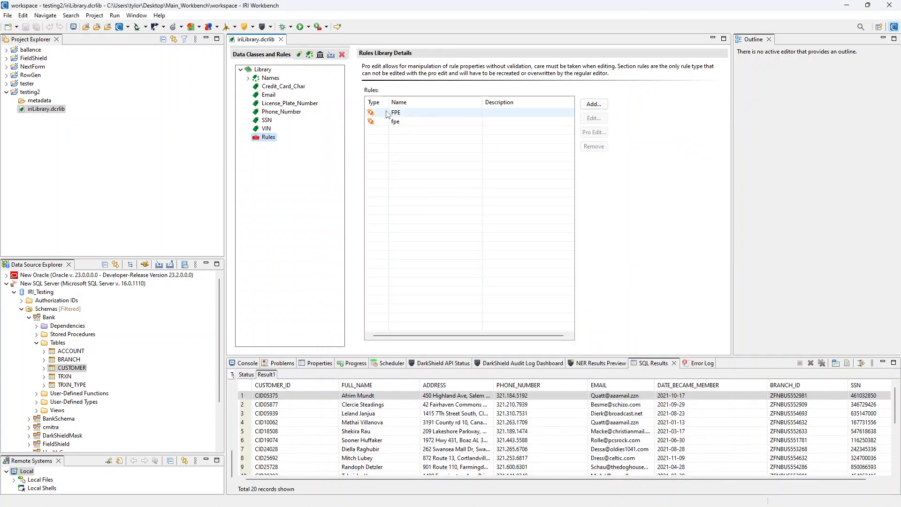
# - Open the new fpe rule for editing to inspect its settings, and close it without changes
pyautogui.click(378, 122)
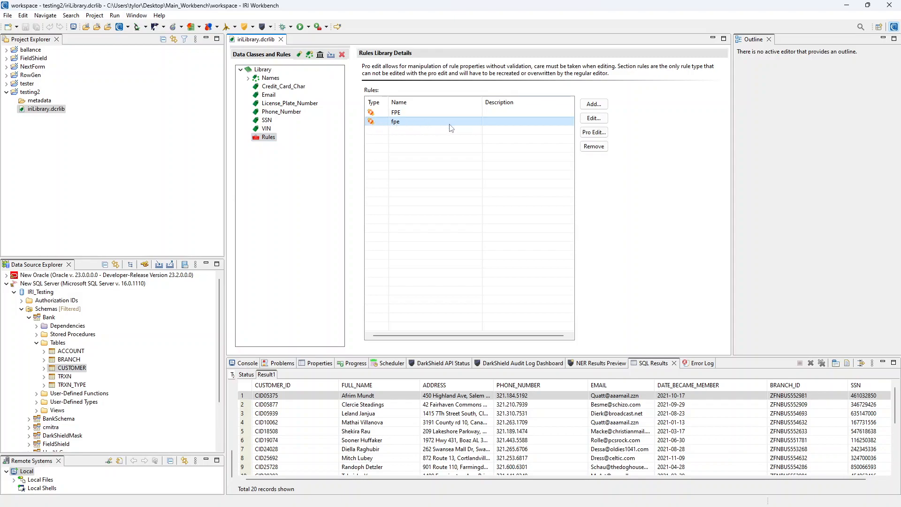
pyautogui.click(604, 122)
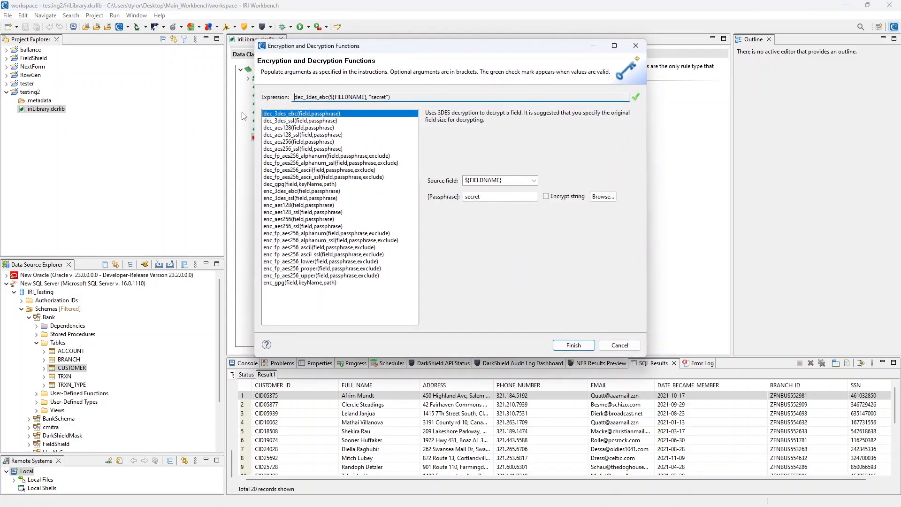
pyautogui.click(620, 345)
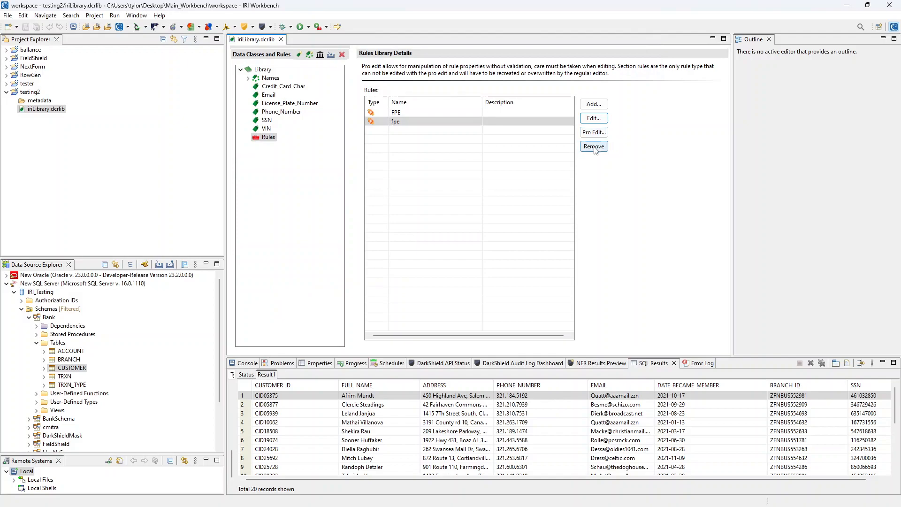
pyautogui.click(480, 168)
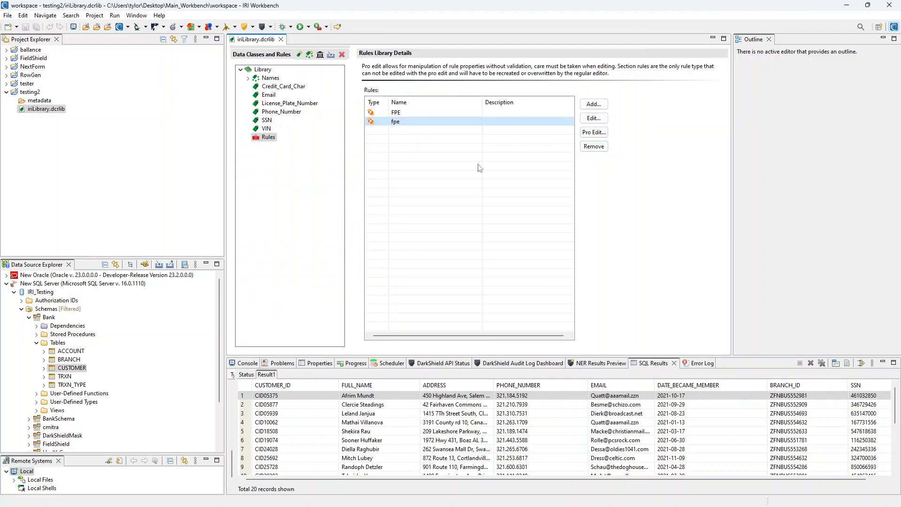
# - Add another data rule of type Redaction Function, name it SSNRedaction, and proceed to its mask settings
pyautogui.click(595, 105)
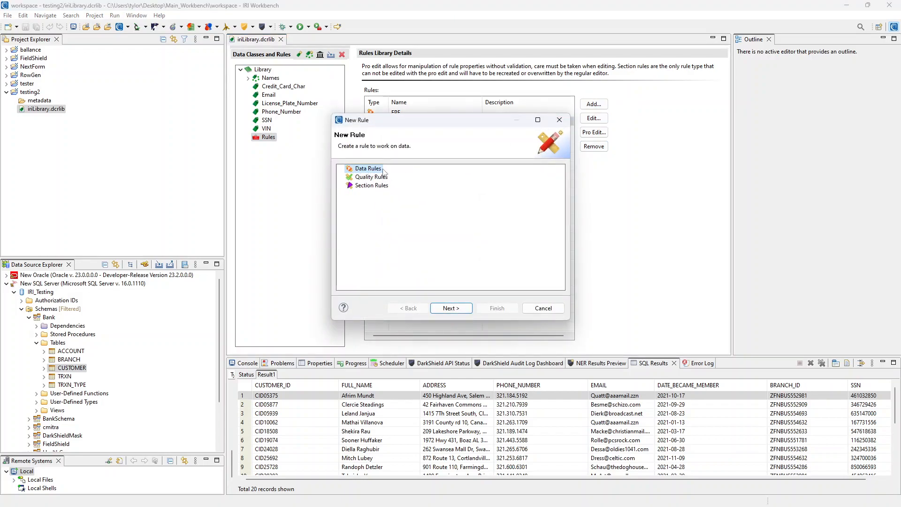
pyautogui.click(451, 308)
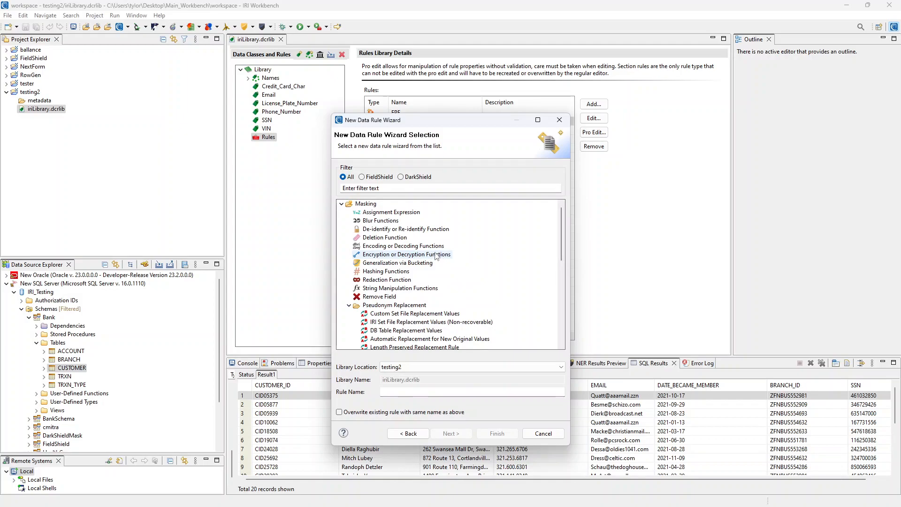
pyautogui.click(389, 280)
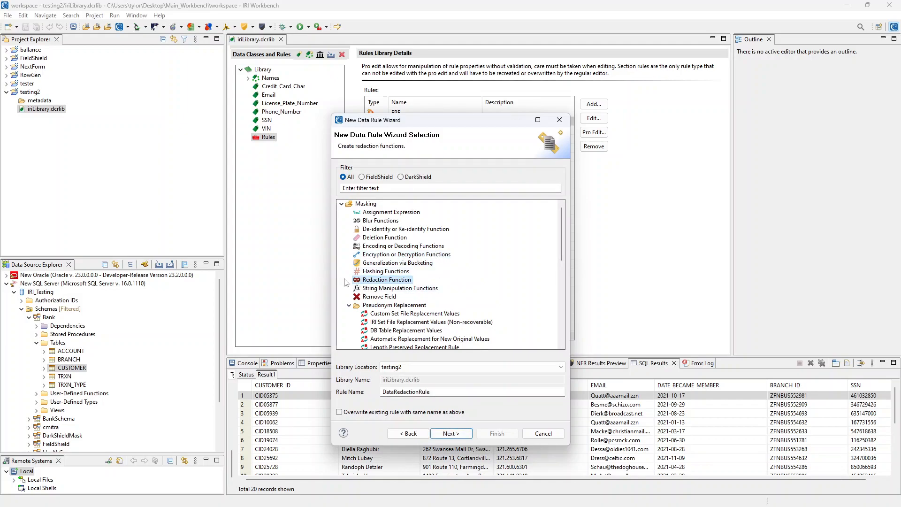
pyautogui.moveTo(450, 393); pyautogui.dragTo(327, 386)
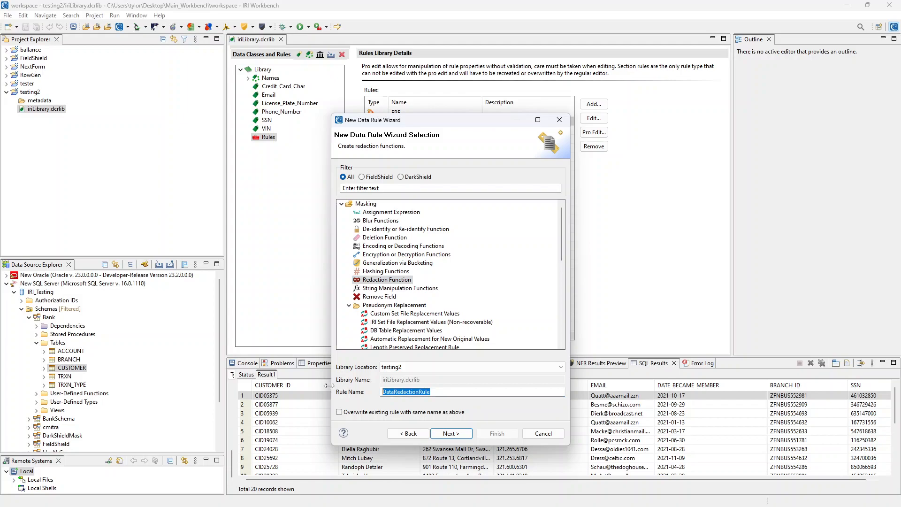
pyautogui.write('SSN')
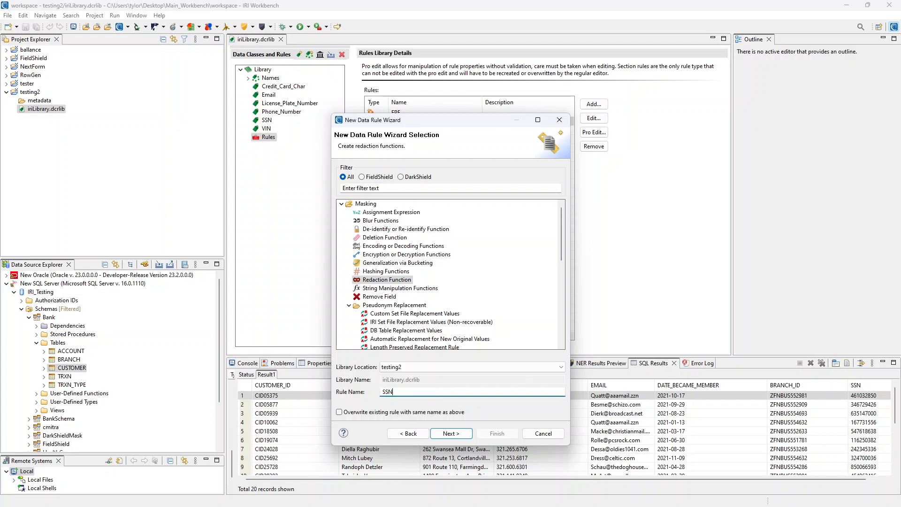
pyautogui.write('Redaction')
pyautogui.click(452, 432)
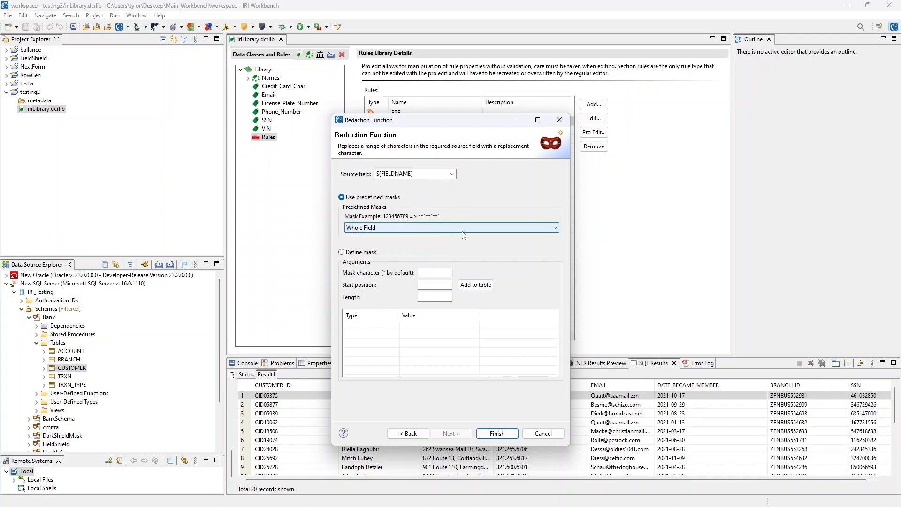
# - Try the predefined USA SSN mask for the redaction rule
pyautogui.click(414, 228)
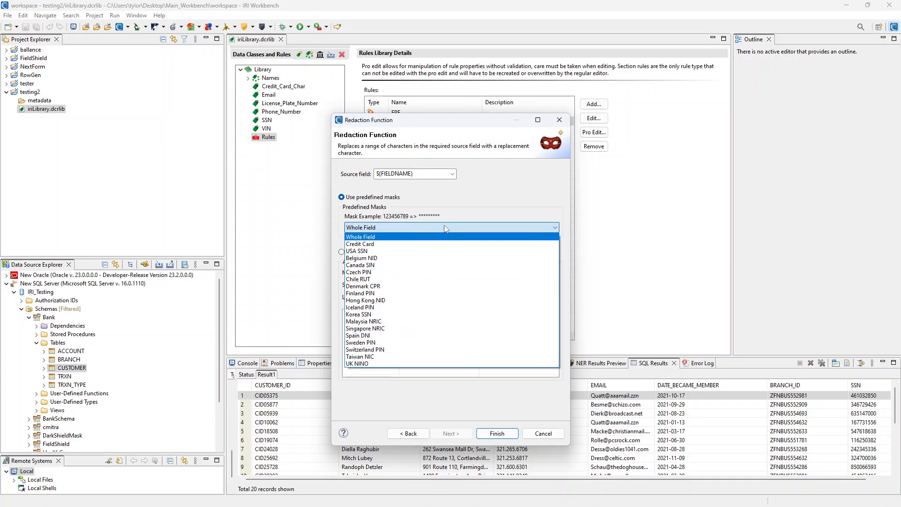
pyautogui.click(399, 252)
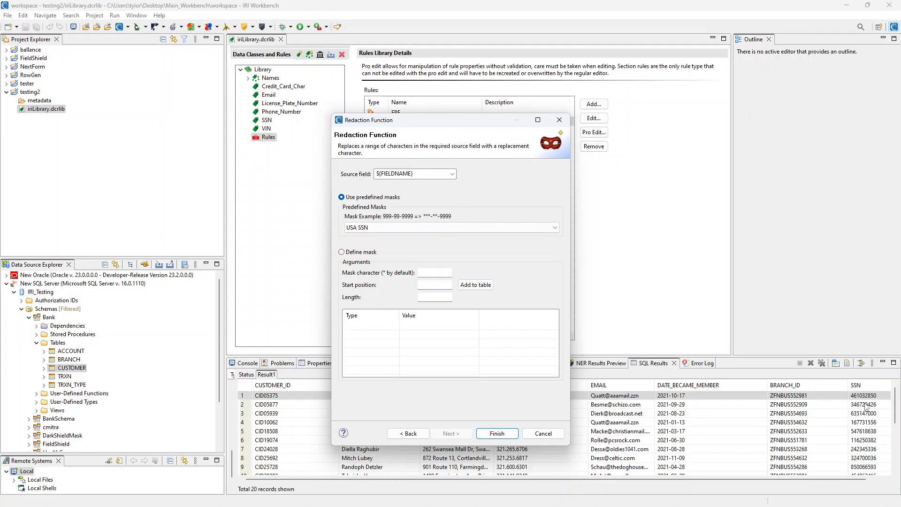
pyautogui.click(402, 228)
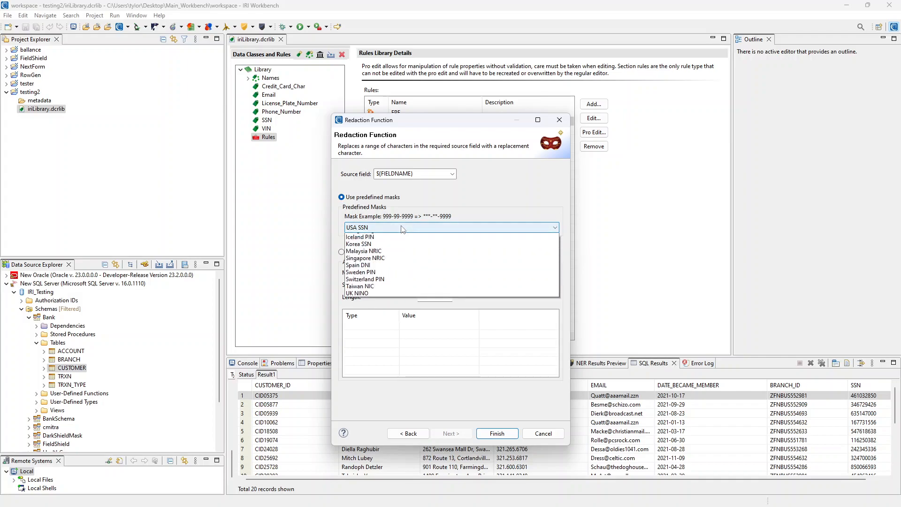
pyautogui.click(394, 228)
pyautogui.click(357, 252)
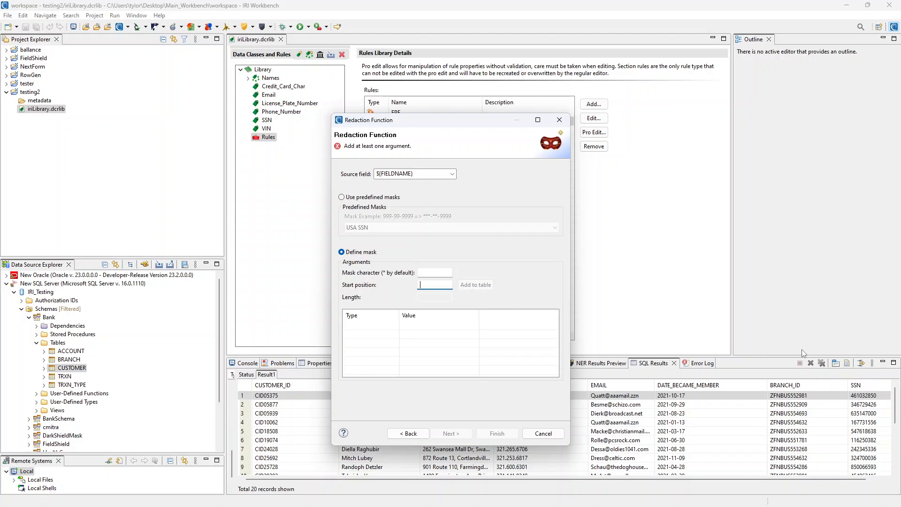
# - Define a custom mask with start position 1 and length 5, and add it to the arguments table
pyautogui.write('1')
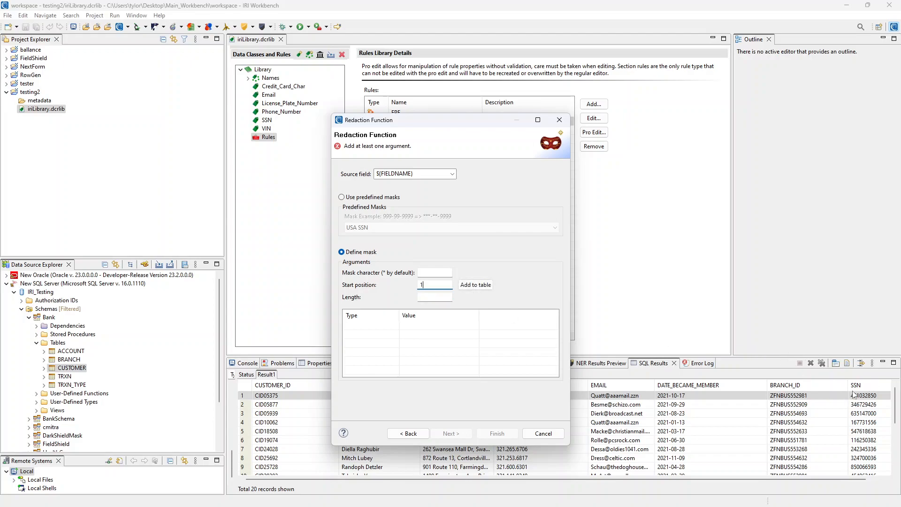
pyautogui.click(441, 298)
pyautogui.click(476, 285)
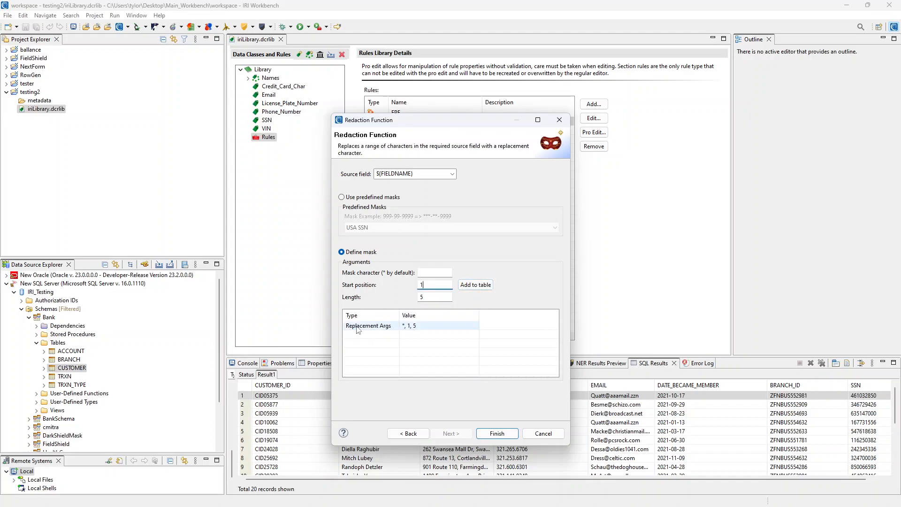
pyautogui.click(377, 327)
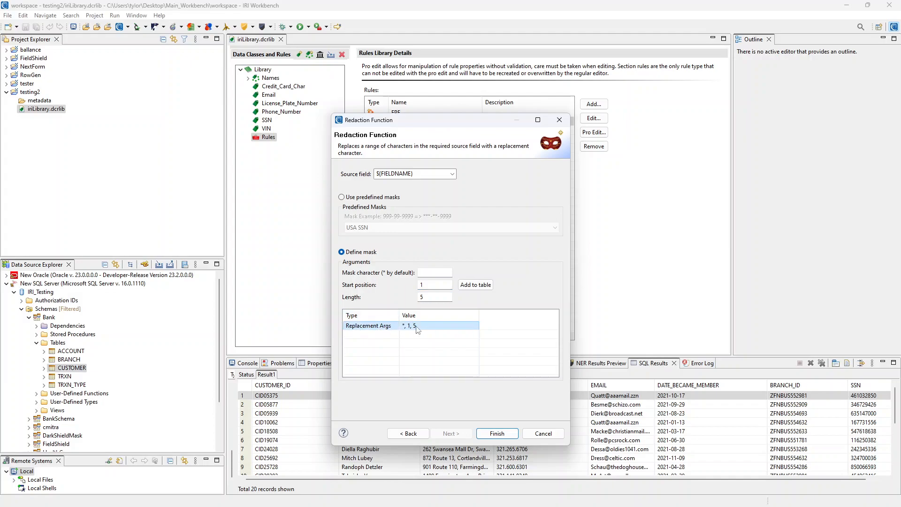
# - Add a second mask argument with start position 8 and length 10 to the arguments table
pyautogui.click(434, 297)
pyautogui.doubleClick(427, 283)
pyautogui.press('BackSpace')
pyautogui.write('8')
pyautogui.click(434, 298)
pyautogui.write('10')
pyautogui.click(476, 285)
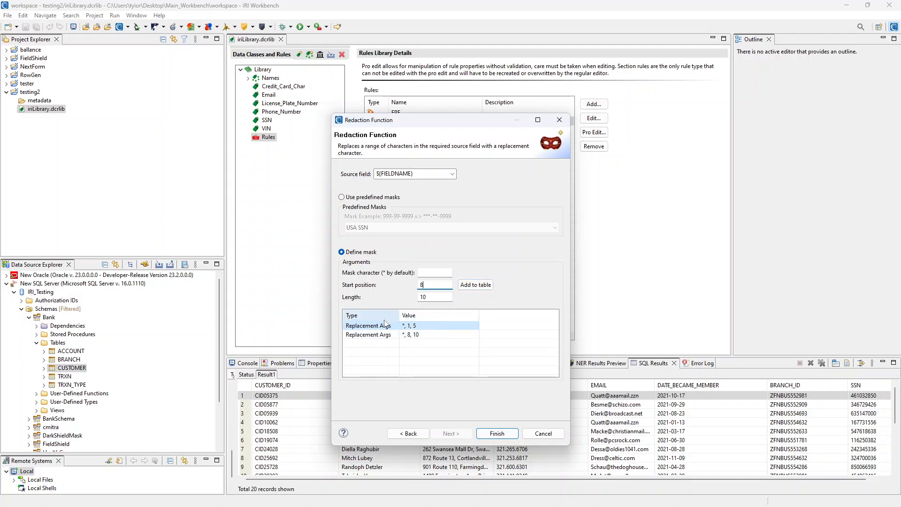
# - Remove the mask argument that starts at position 8 and finish the redaction rule
pyautogui.click(436, 335)
pyautogui.rightClick(428, 335)
pyautogui.click(458, 346)
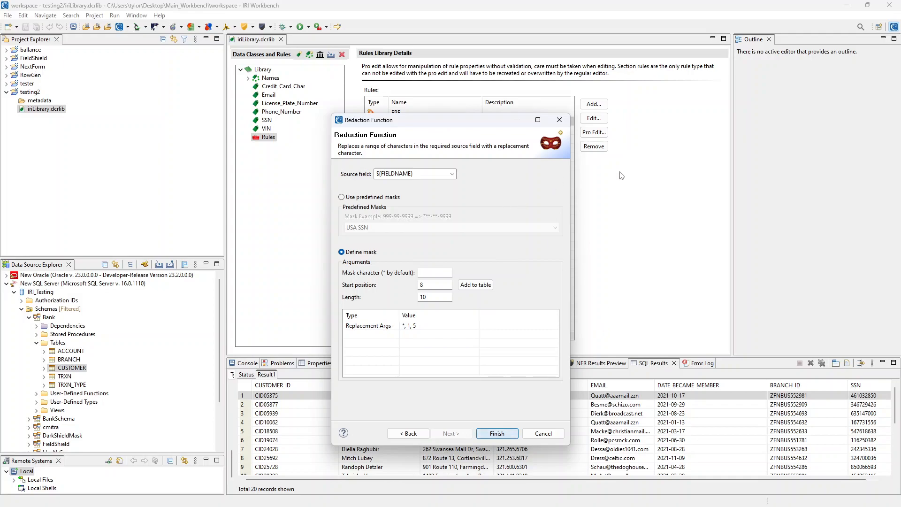
pyautogui.press('Return')
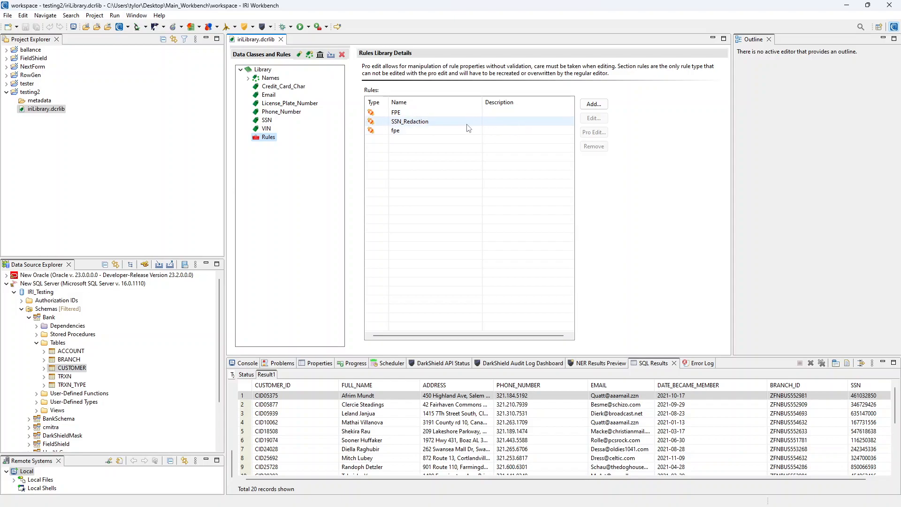
# - Add a data rule of type Custom Set File Replacement Values, name it PsuedoNameReplace, and proceed to its pseudonym settings
pyautogui.click(594, 104)
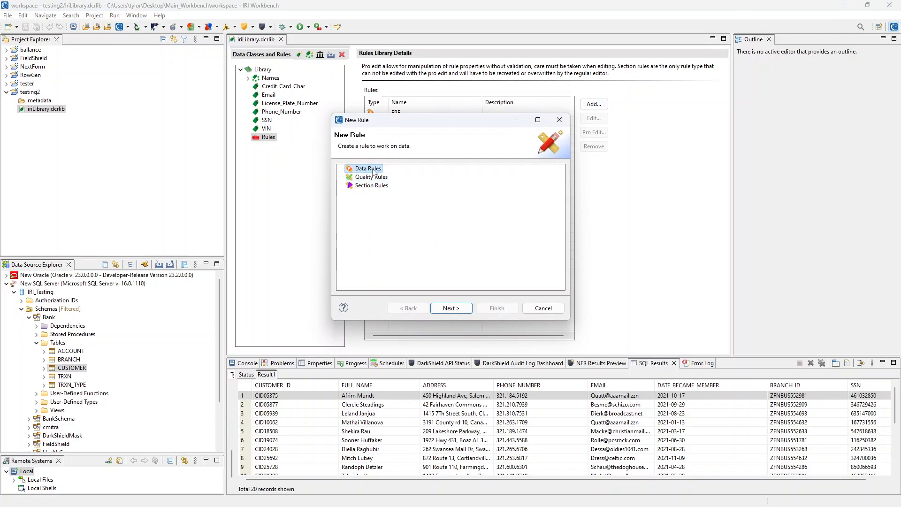
pyautogui.click(451, 308)
pyautogui.scroll(-2, 451, 242)
pyautogui.scroll(2, 430, 253)
pyautogui.scroll(-1, 423, 256)
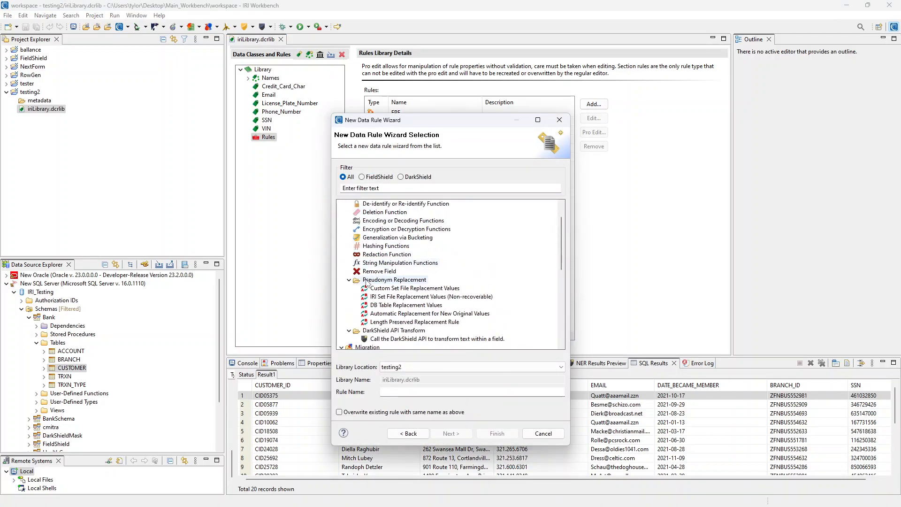
pyautogui.scroll(-1, 420, 282)
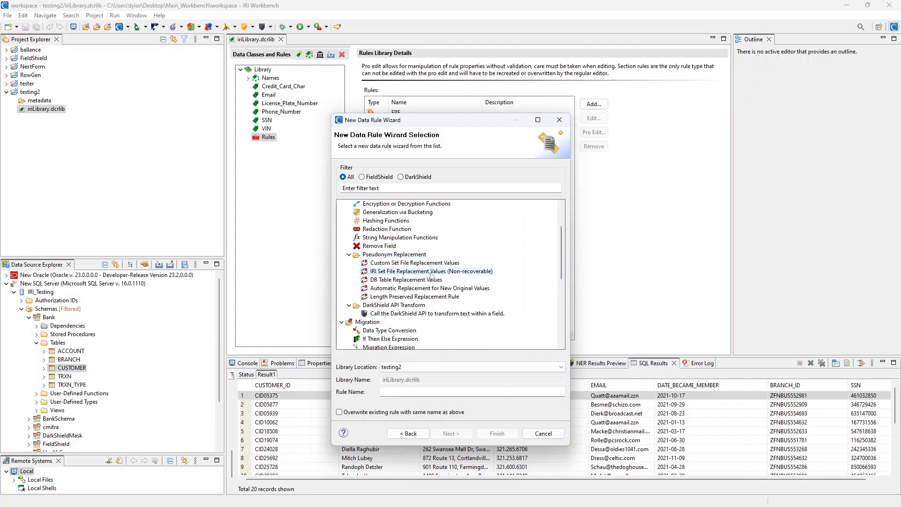
pyautogui.click(394, 264)
pyautogui.doubleClick(423, 393)
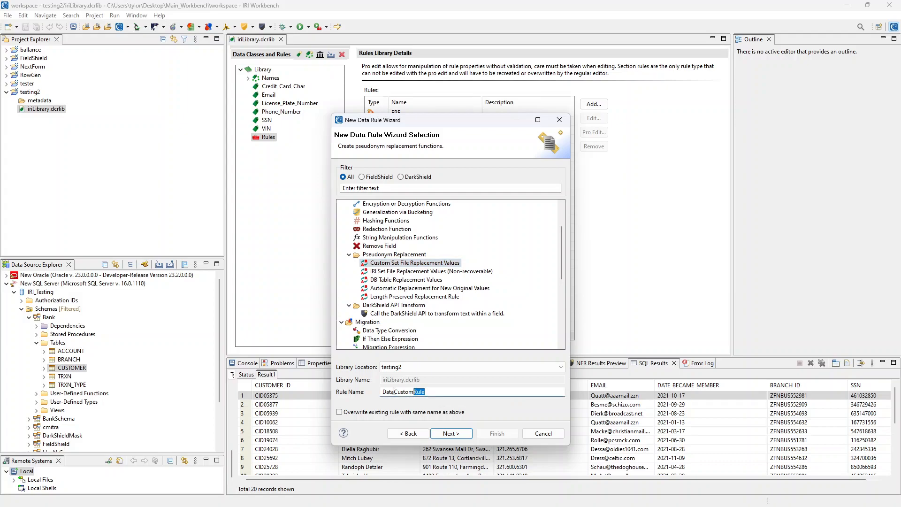
pyautogui.write('PsuedoNameReplace')
pyautogui.click(451, 433)
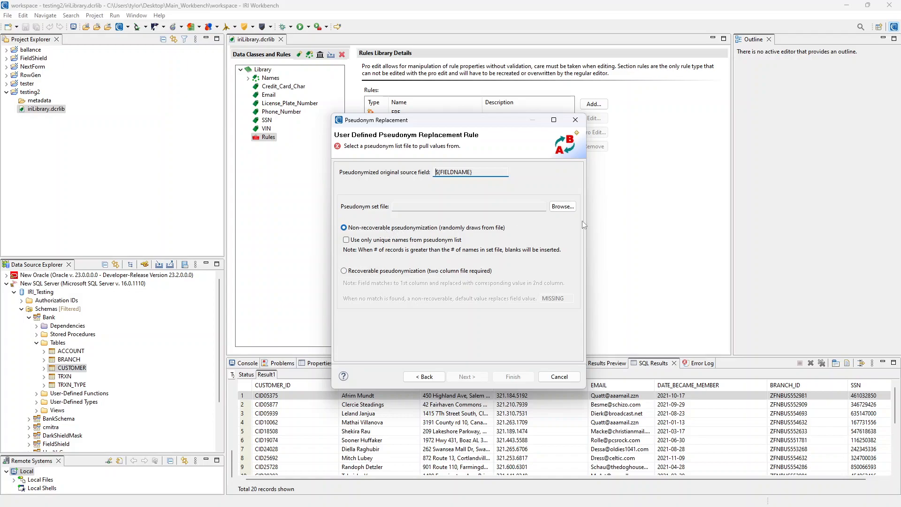
# - Choose names_first_last from Main_Workbench's sets\names folder as the pseudonym set file, keep non-recoverable pseudonymization, and finish the rule
pyautogui.click(563, 206)
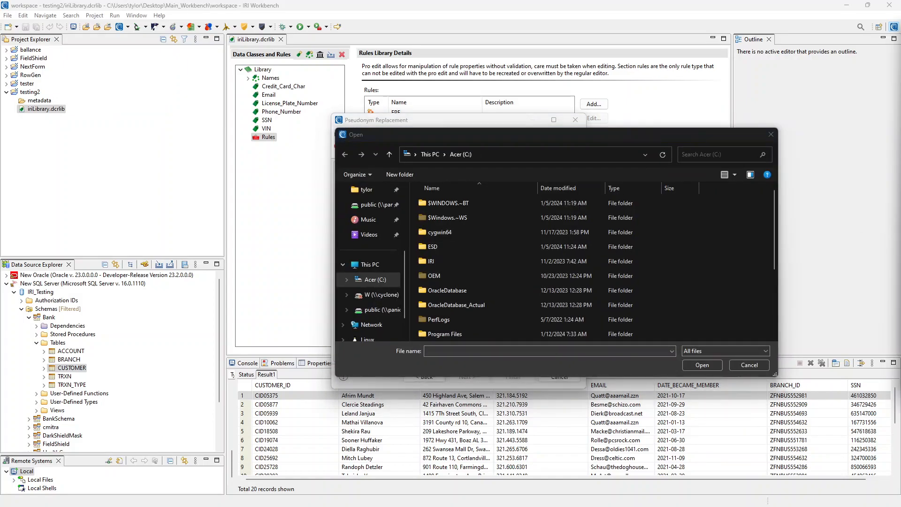
pyautogui.click(628, 150)
pyautogui.write('C:\\Users\\tylor\\Desktop\\Main_Workbench\\sets')
pyautogui.press('Return')
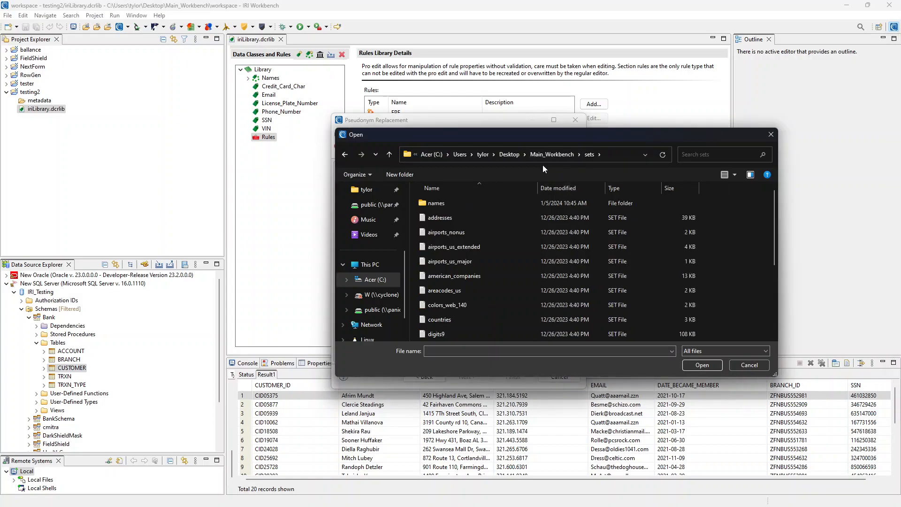
pyautogui.click(552, 154)
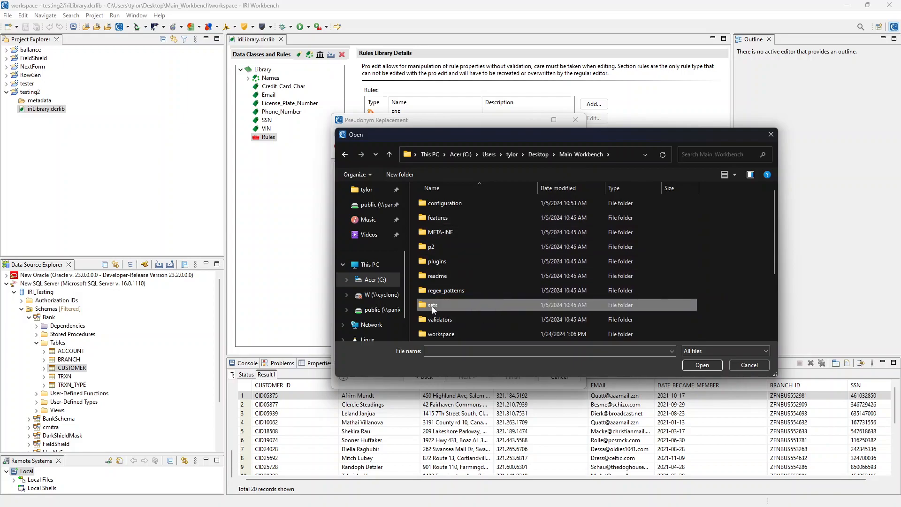
pyautogui.doubleClick(450, 307)
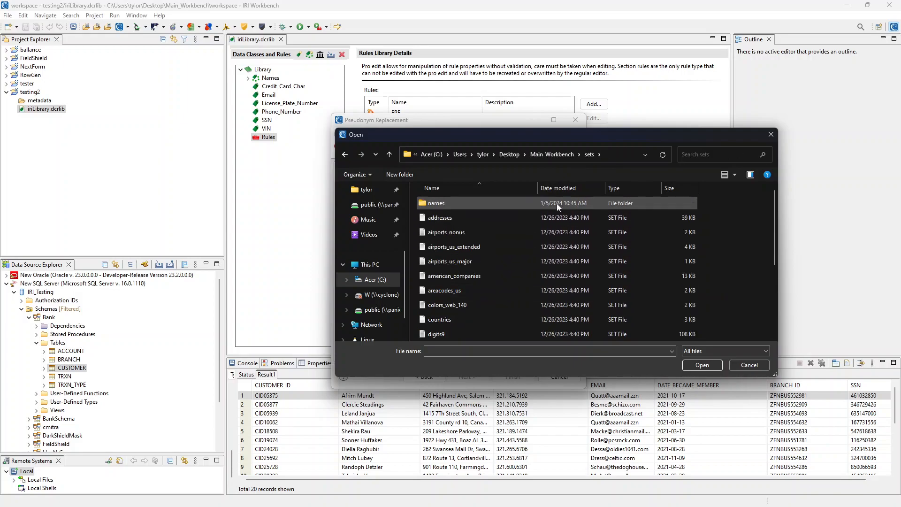
pyautogui.doubleClick(452, 203)
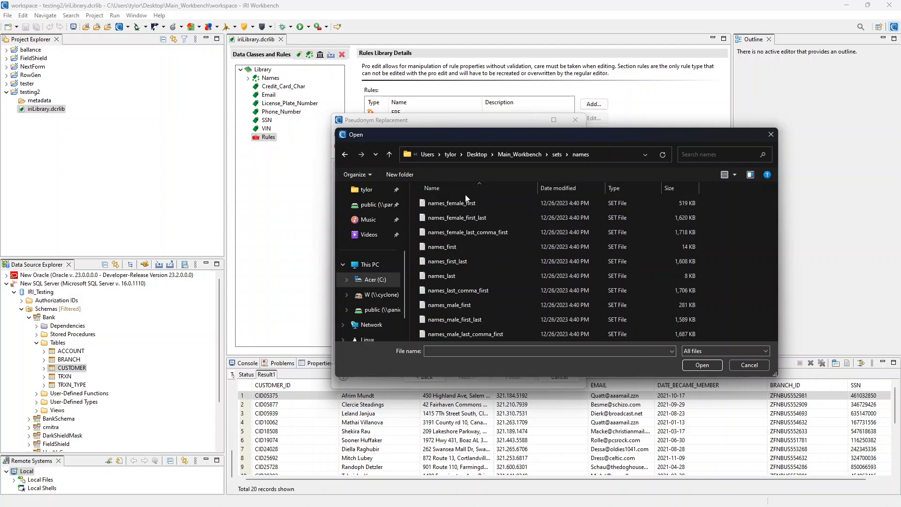
pyautogui.click(466, 262)
pyautogui.click(706, 369)
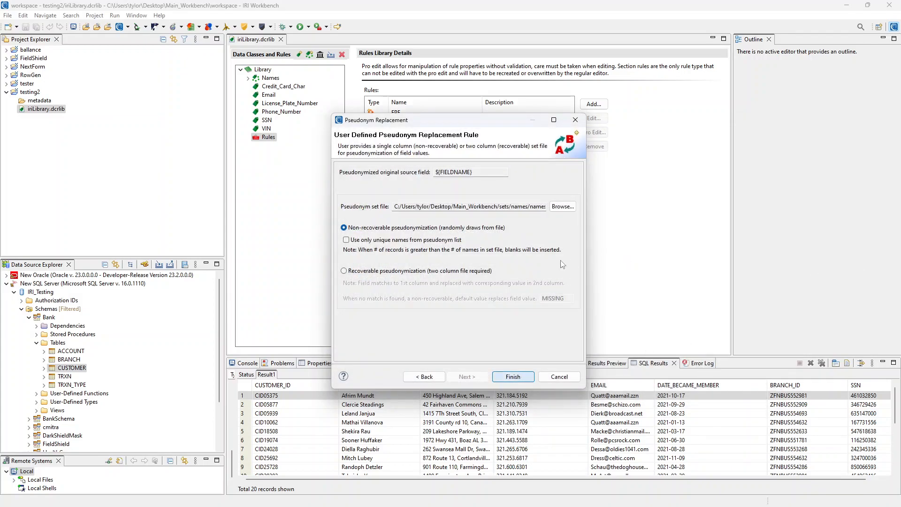
pyautogui.press('Return')
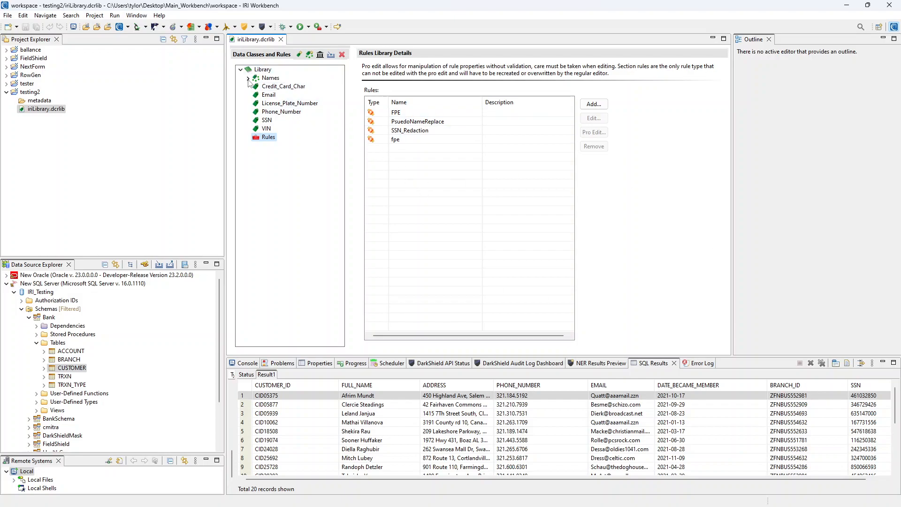
# - Set the default rule of the SSN data class to SSN_Redaction
pyautogui.click(260, 122)
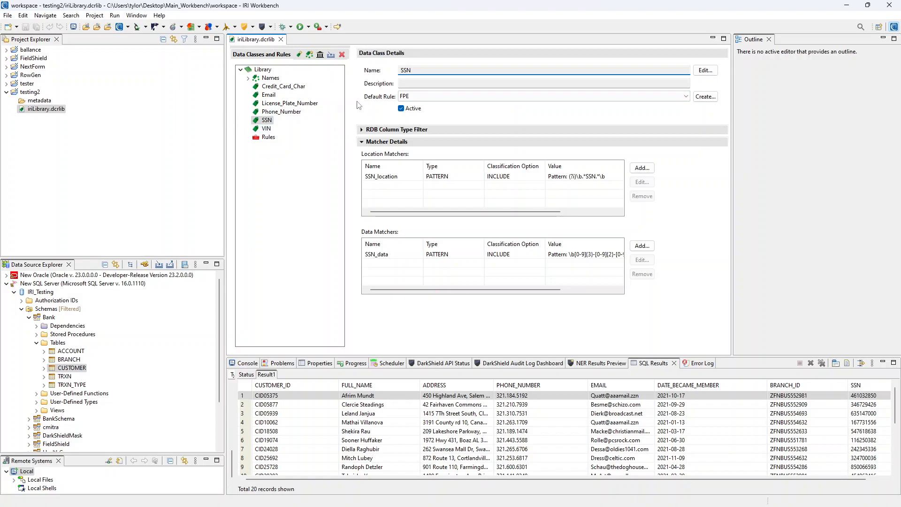
pyautogui.click(531, 98)
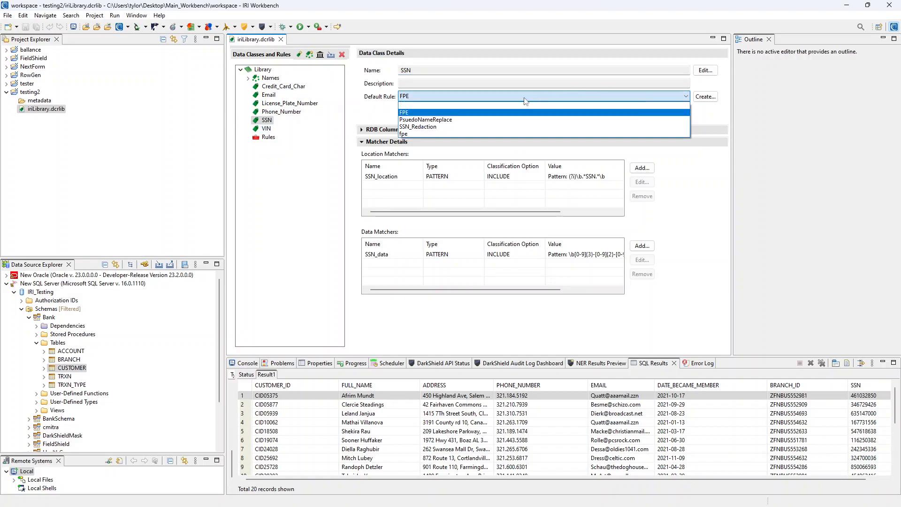
pyautogui.click(454, 127)
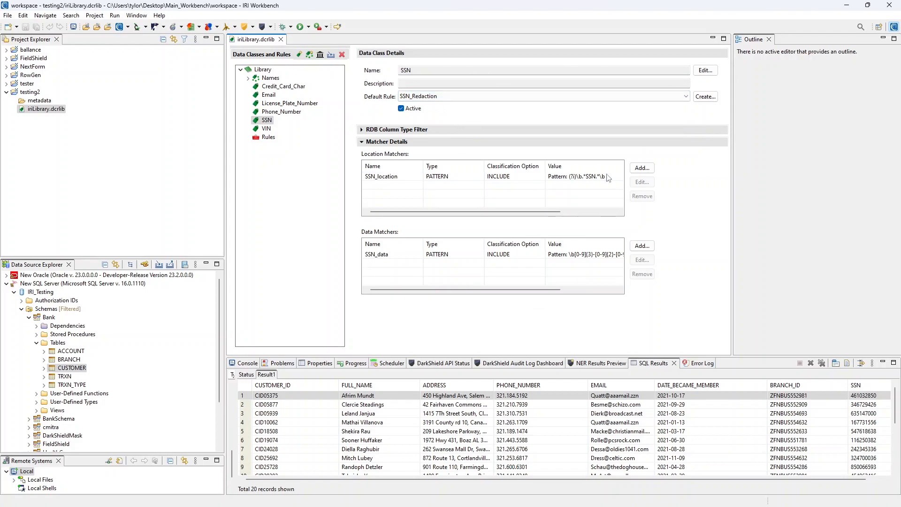
# - Set the default rule of the Phone_Number data class to the lowercase fpe rule
pyautogui.click(288, 113)
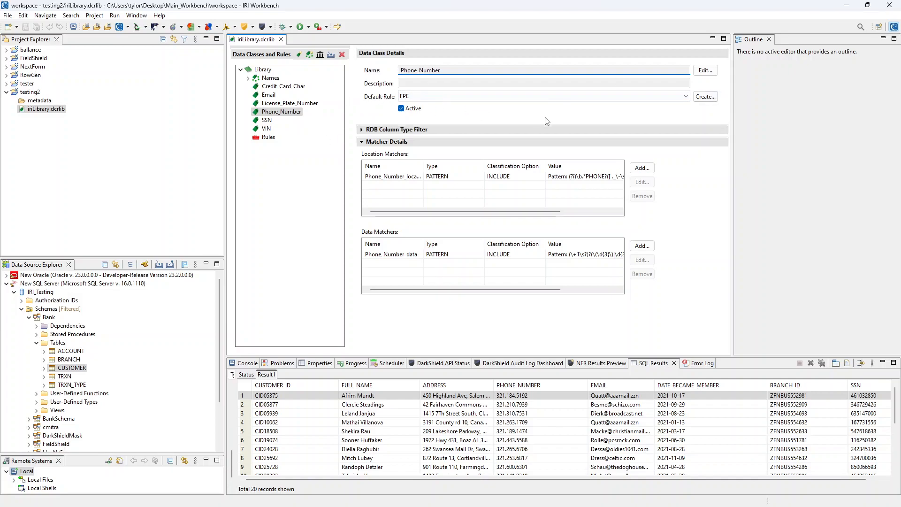
pyautogui.click(420, 97)
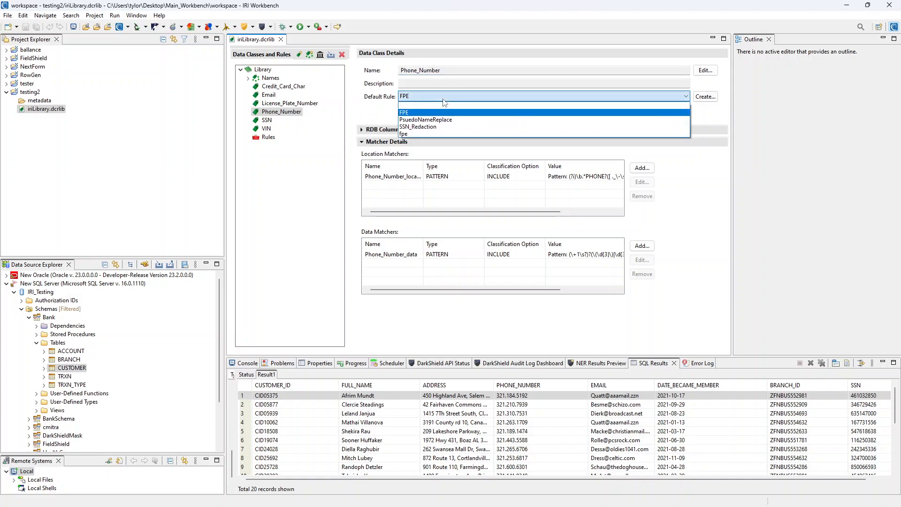
pyautogui.click(418, 133)
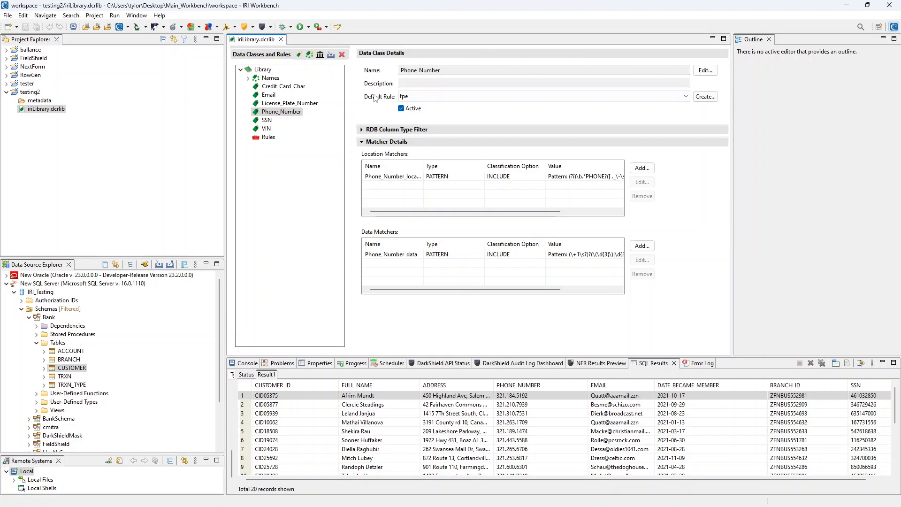
# - Examine the Names and Full_Names groups and the default rules of the data classes they contain
pyautogui.click(270, 78)
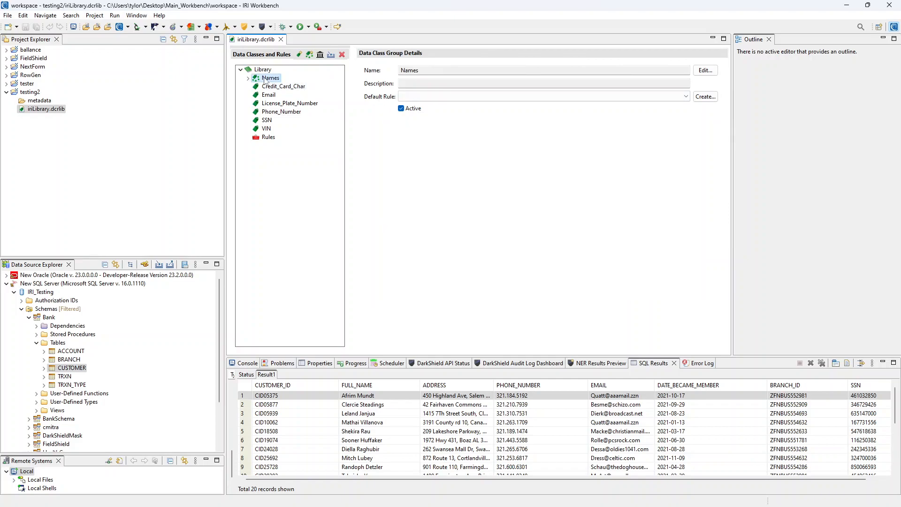
pyautogui.click(248, 78)
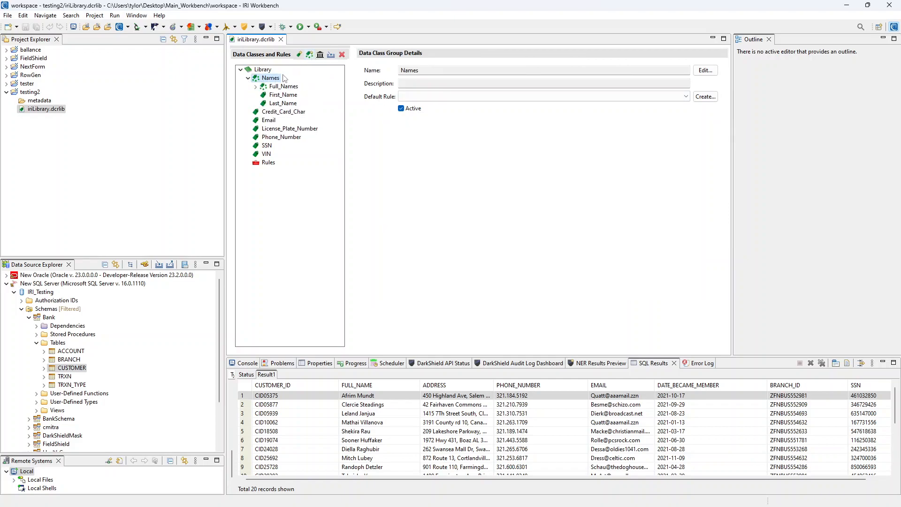
pyautogui.click(279, 86)
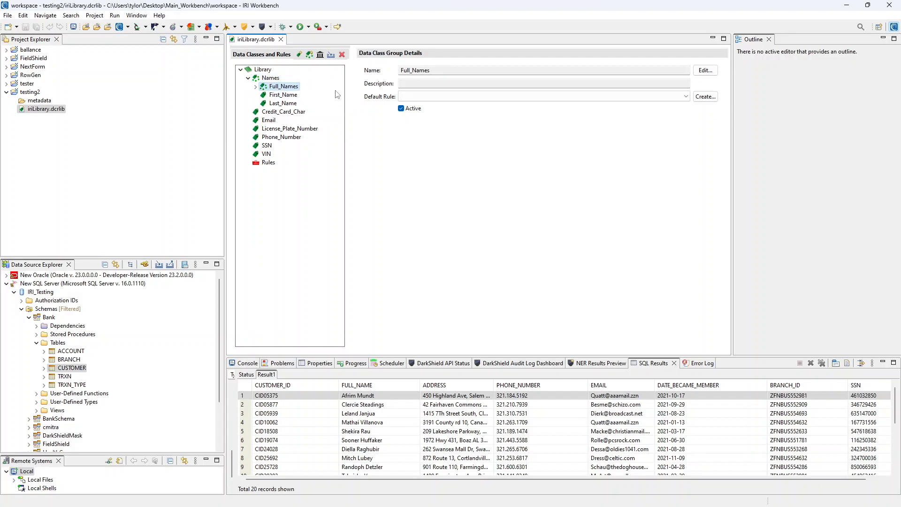
pyautogui.click(256, 87)
pyautogui.click(291, 104)
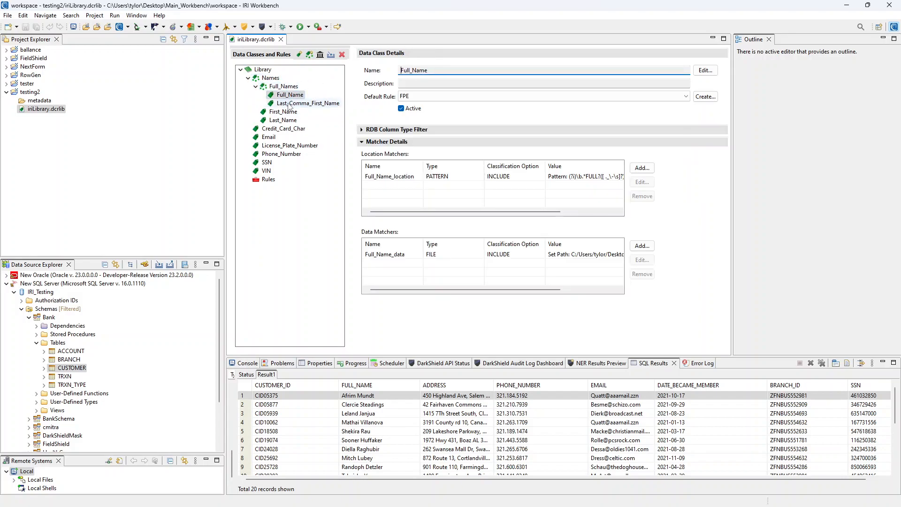
pyautogui.click(282, 111)
pyautogui.click(283, 120)
pyautogui.click(256, 86)
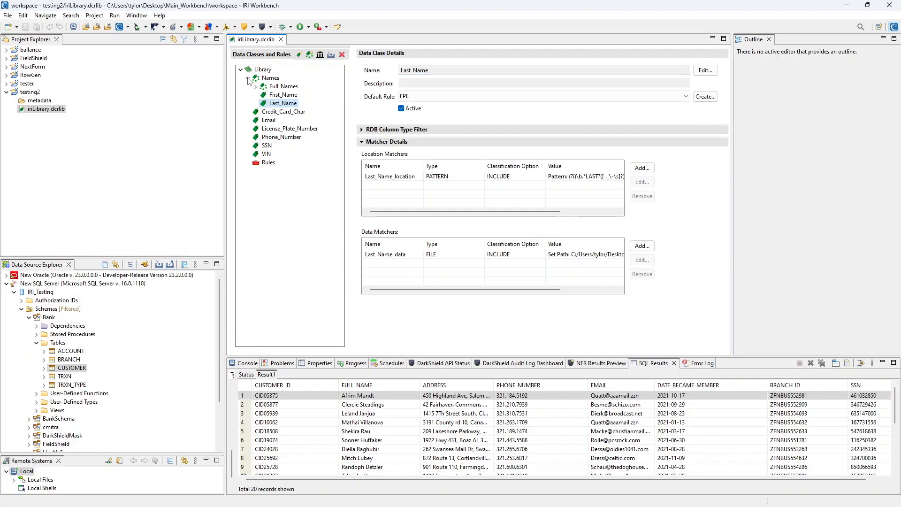
# - Set the default rule of the whole Names group to PsuedoNameReplace and collapse the group
pyautogui.click(271, 78)
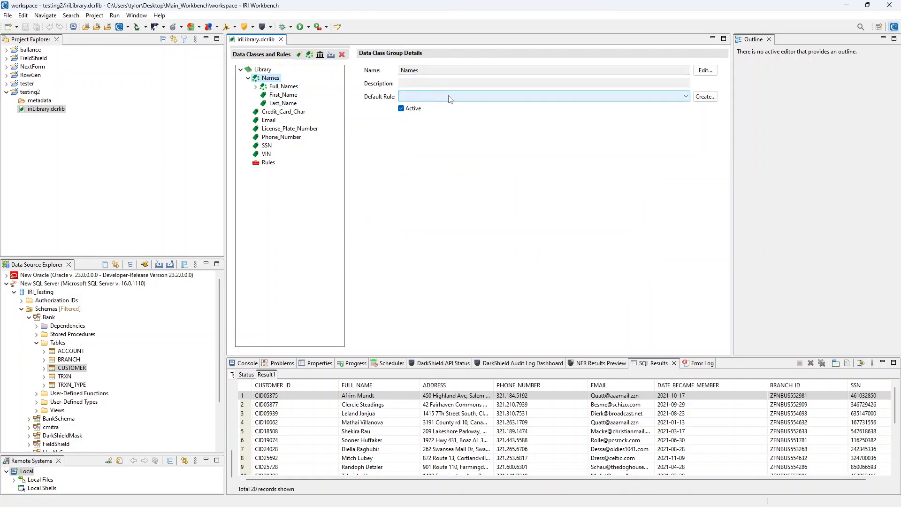
pyautogui.click(465, 96)
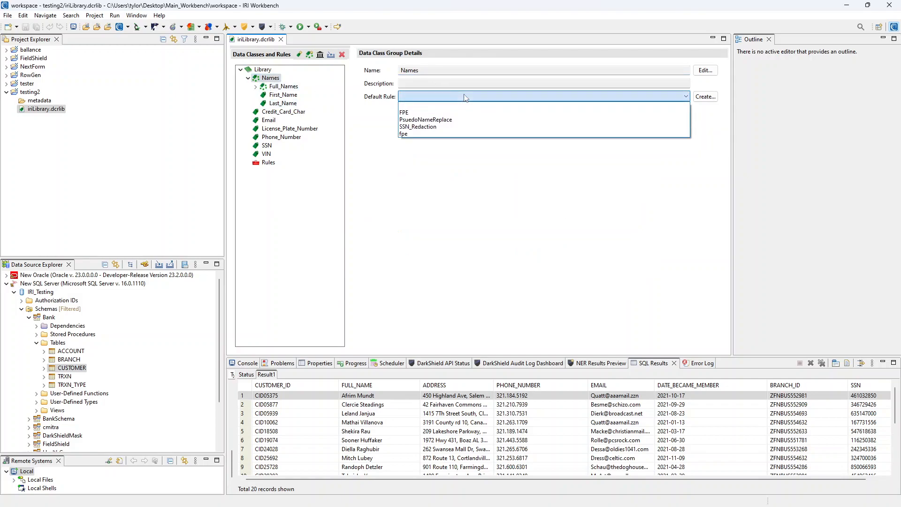
pyautogui.click(452, 120)
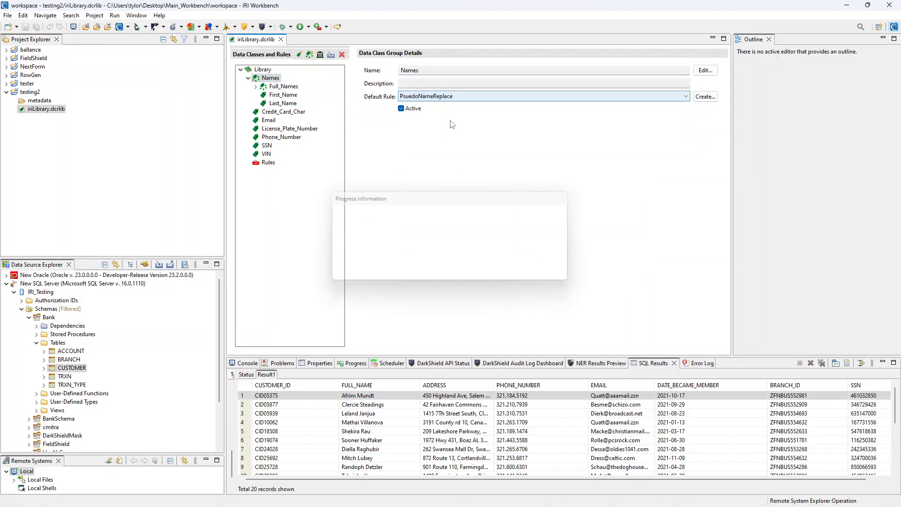
pyautogui.click(248, 78)
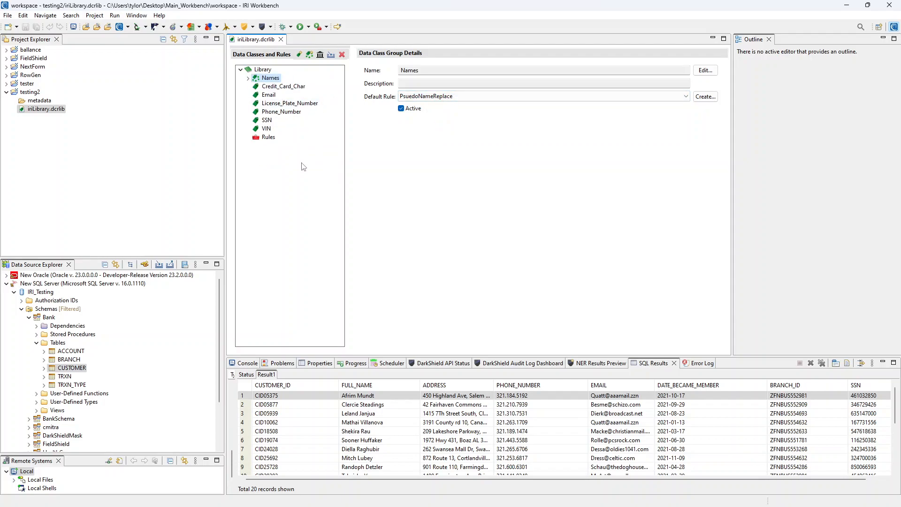